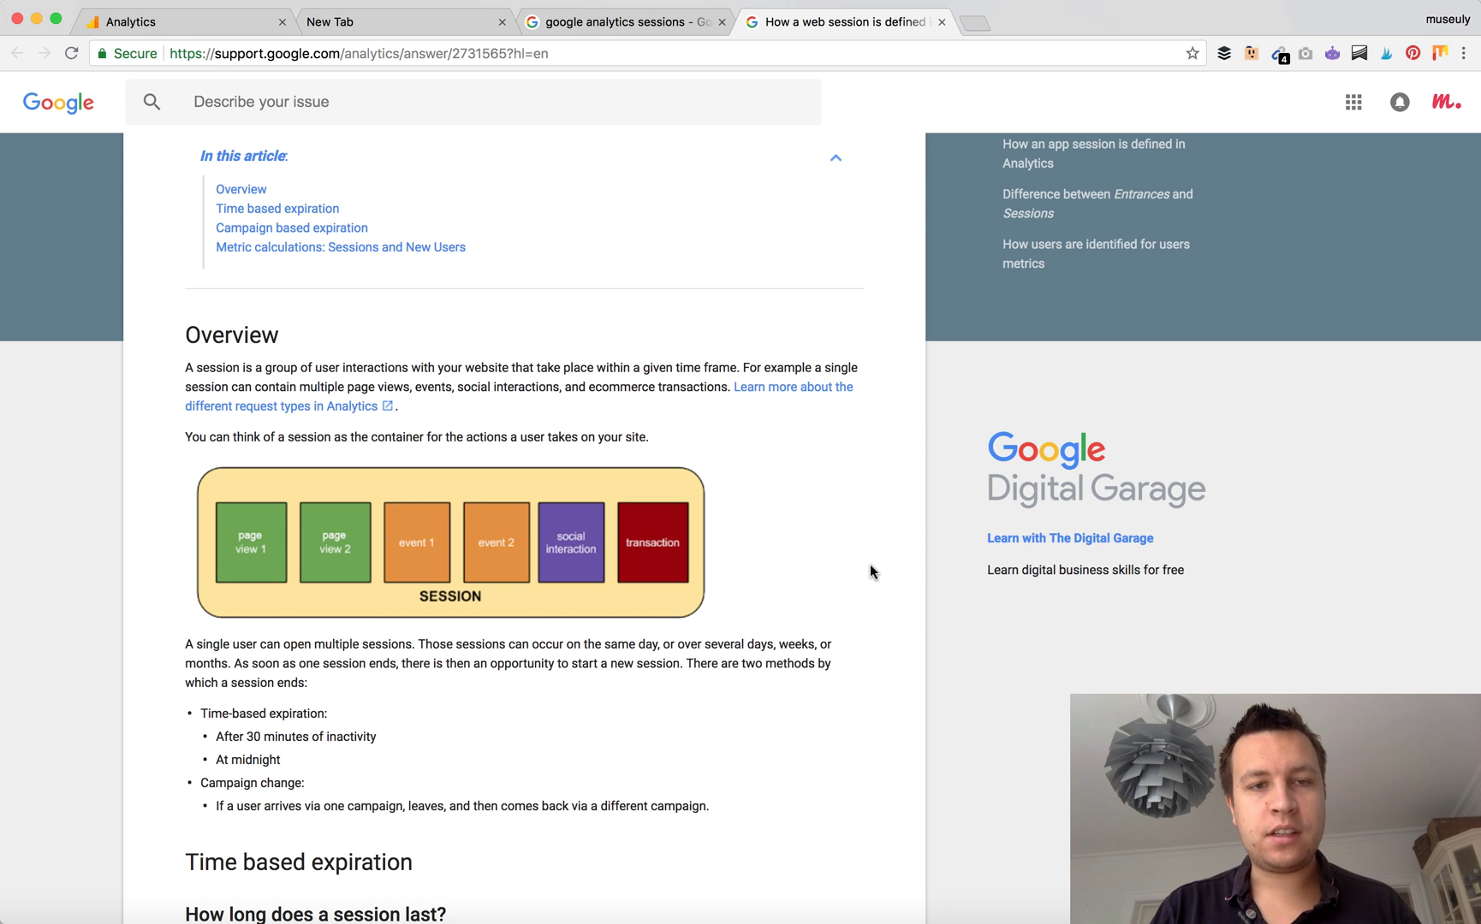
# - Read through the session-definition help article and restore it to normal size
pyautogui.scroll(2, 870, 566)
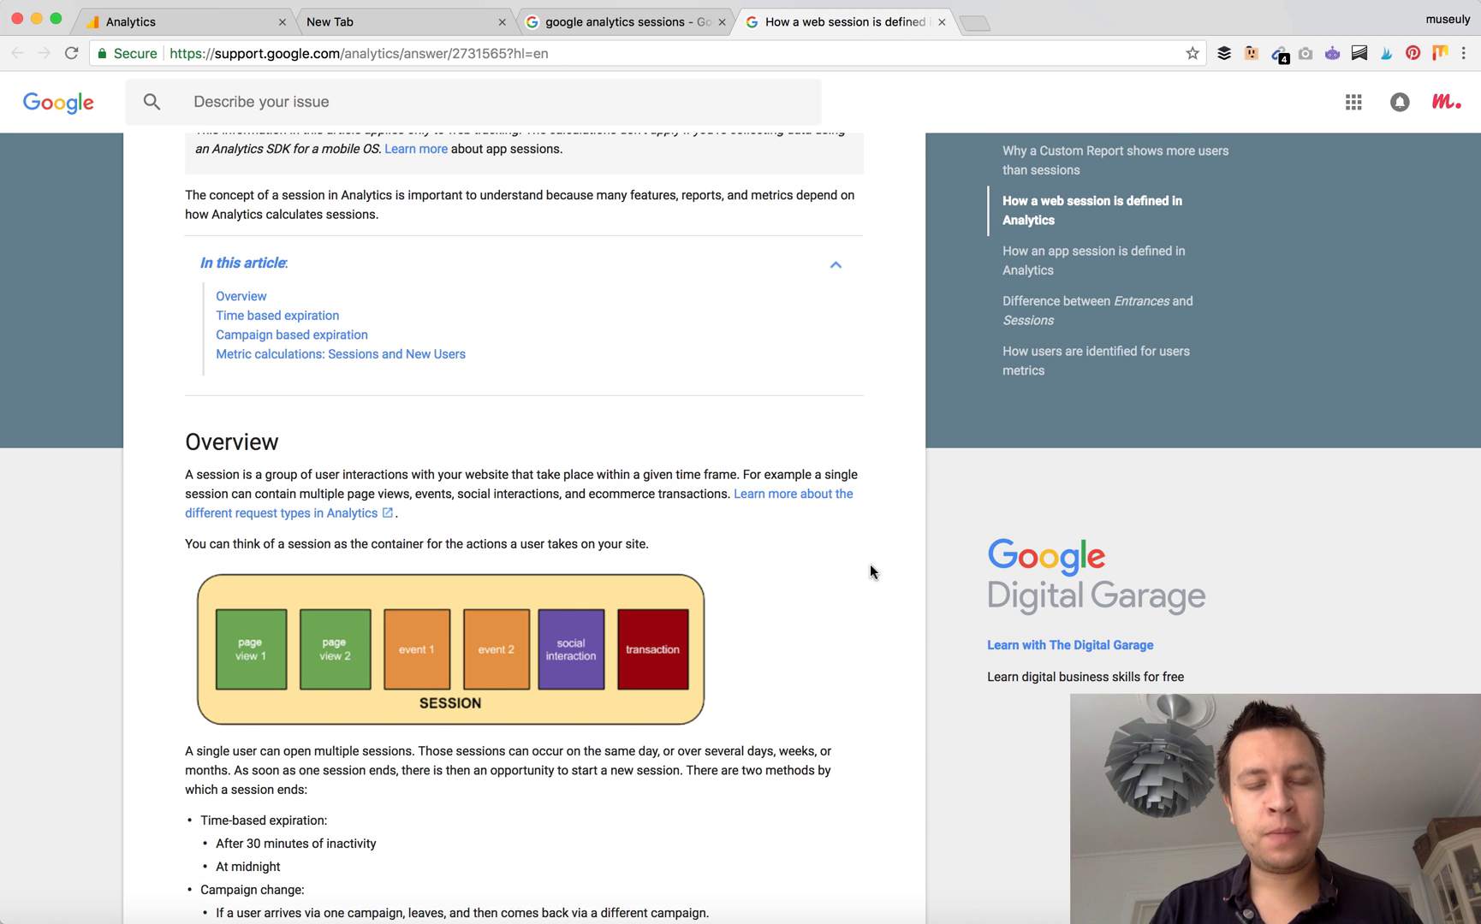
pyautogui.scroll(-1, 870, 571)
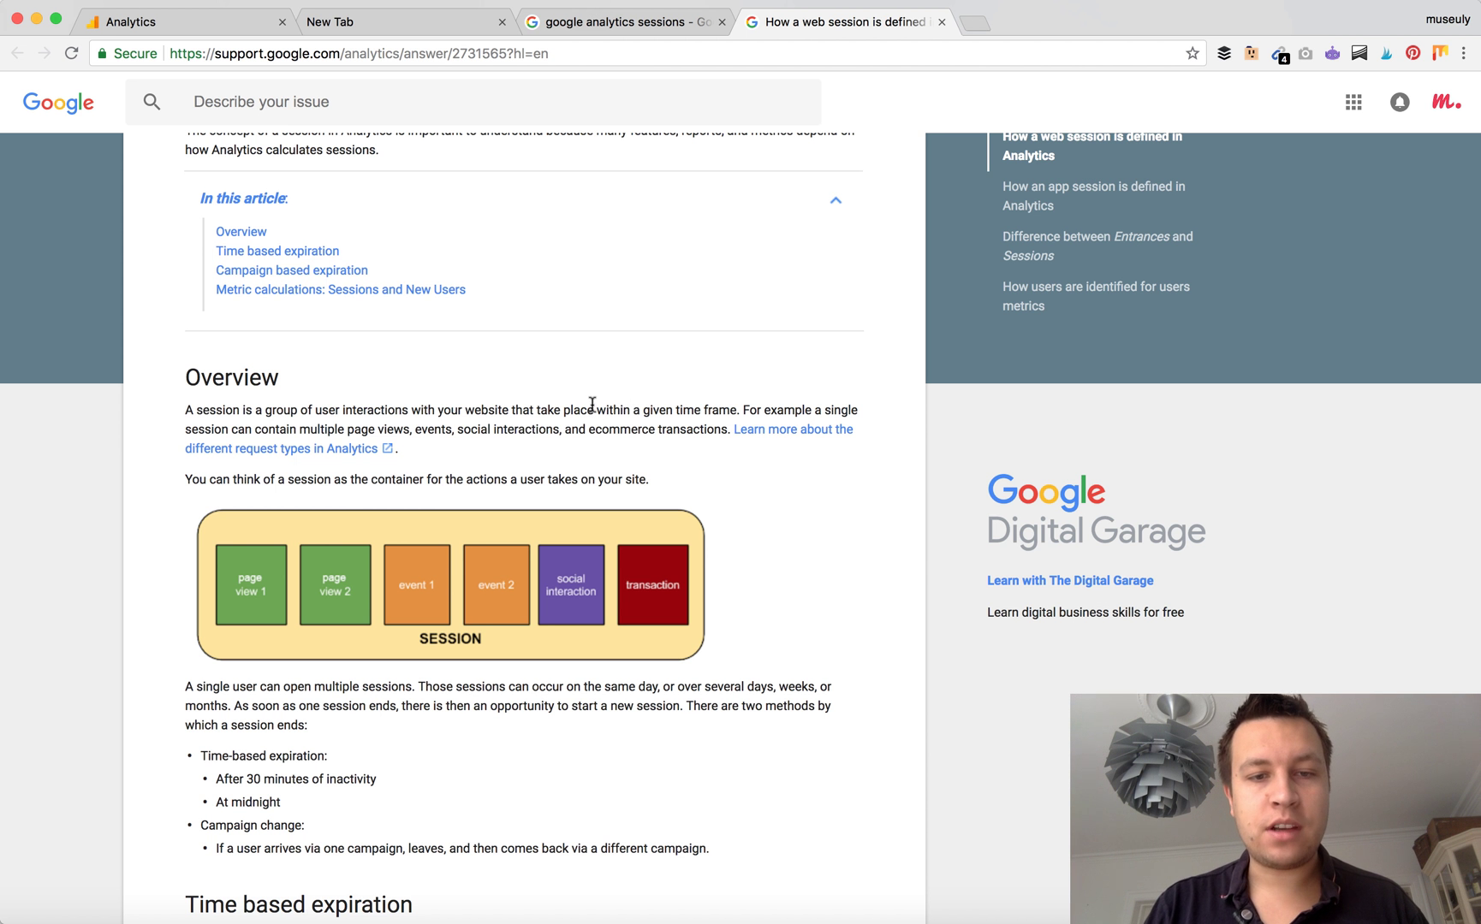
pyautogui.scroll(-2, 719, 536)
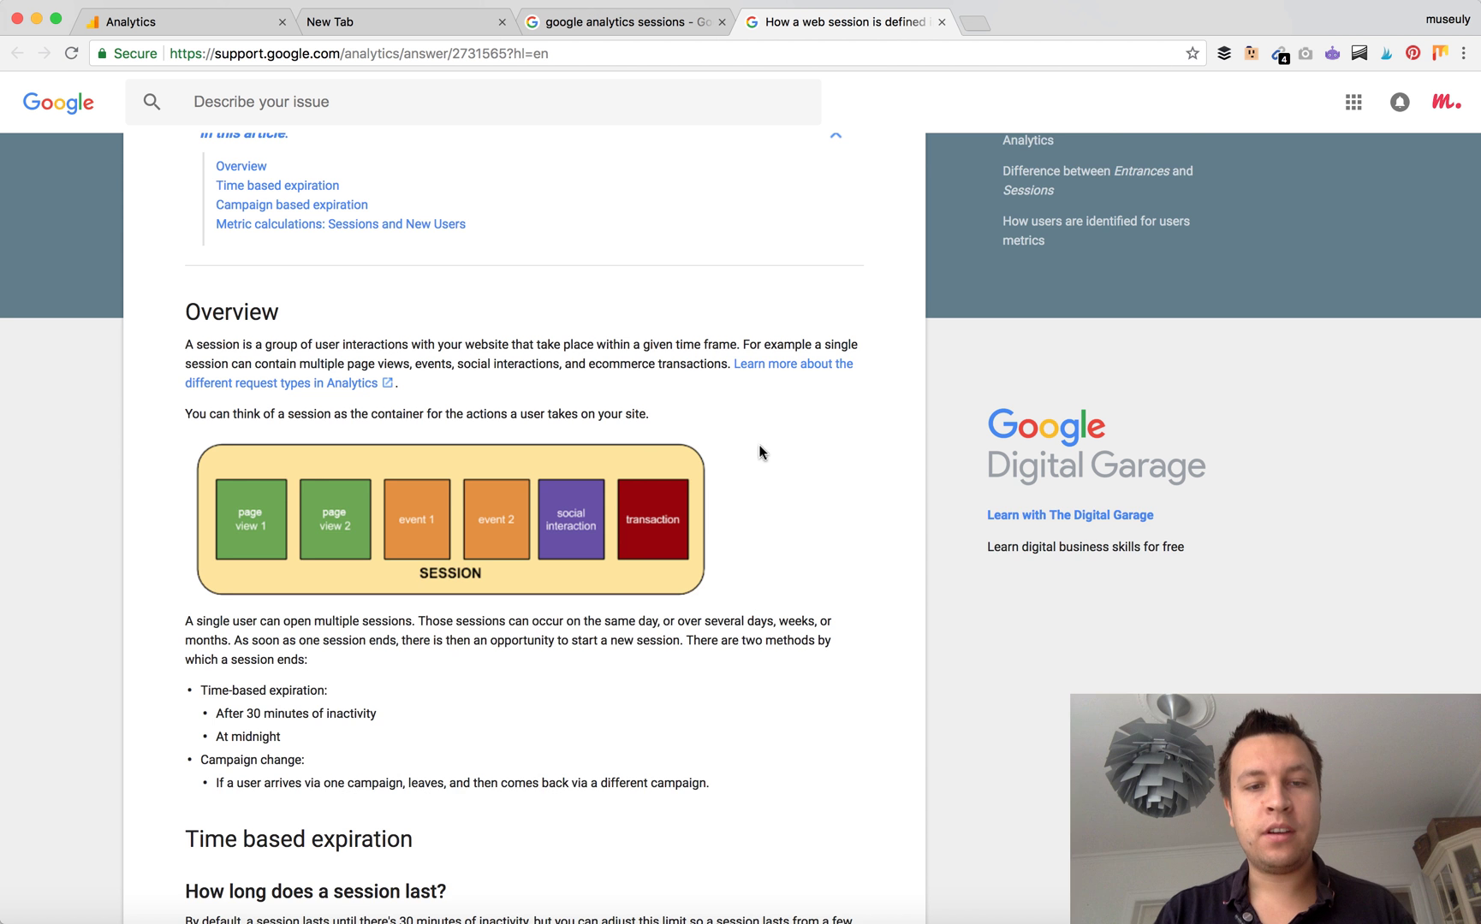
pyautogui.scroll(-2, 760, 444)
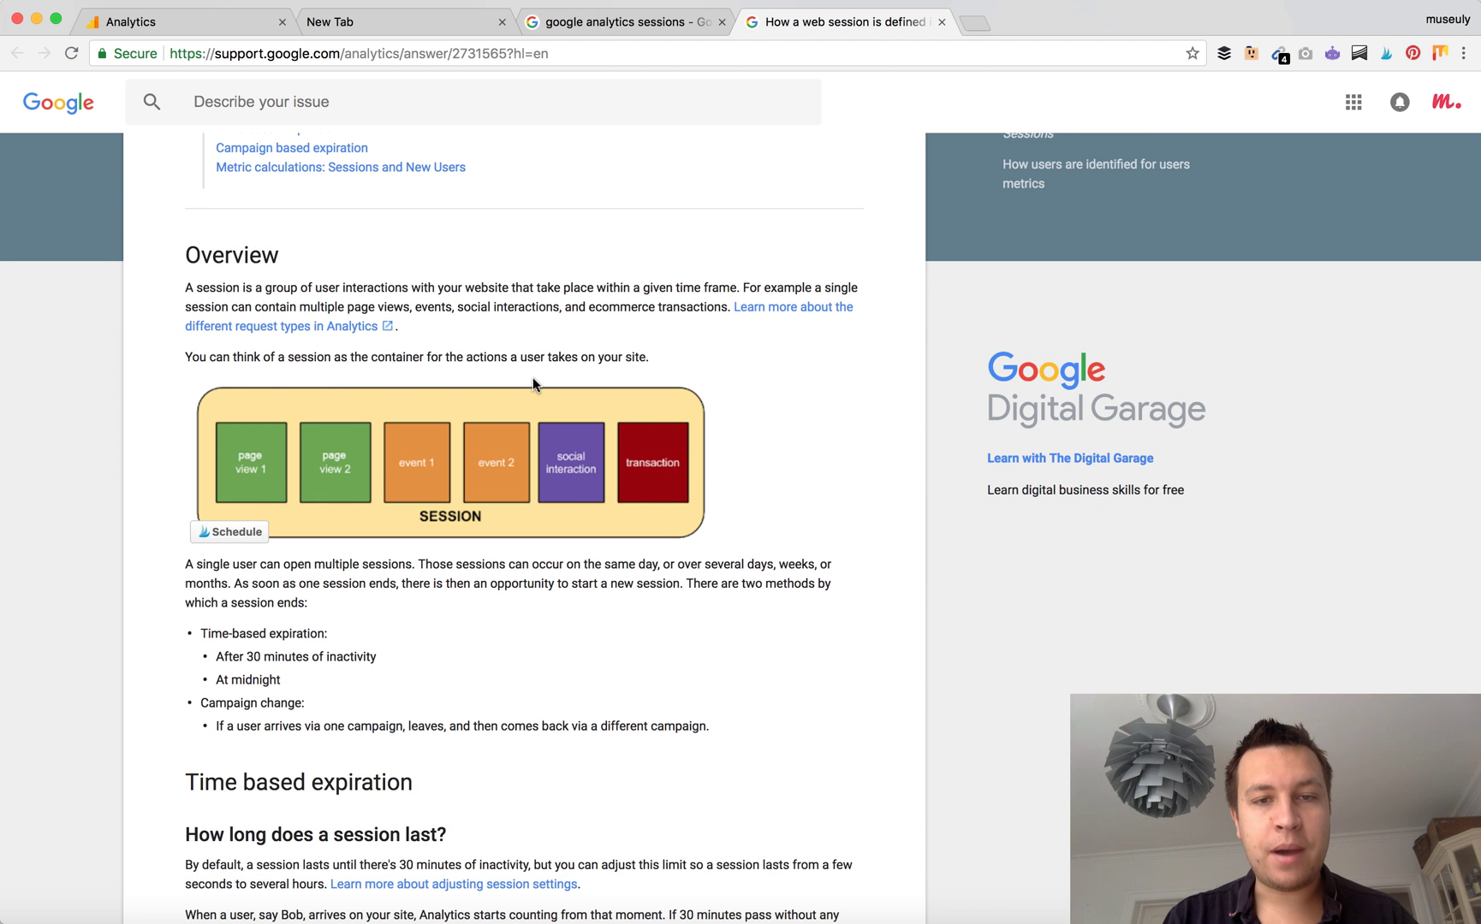
pyautogui.scroll(3, 333, 361)
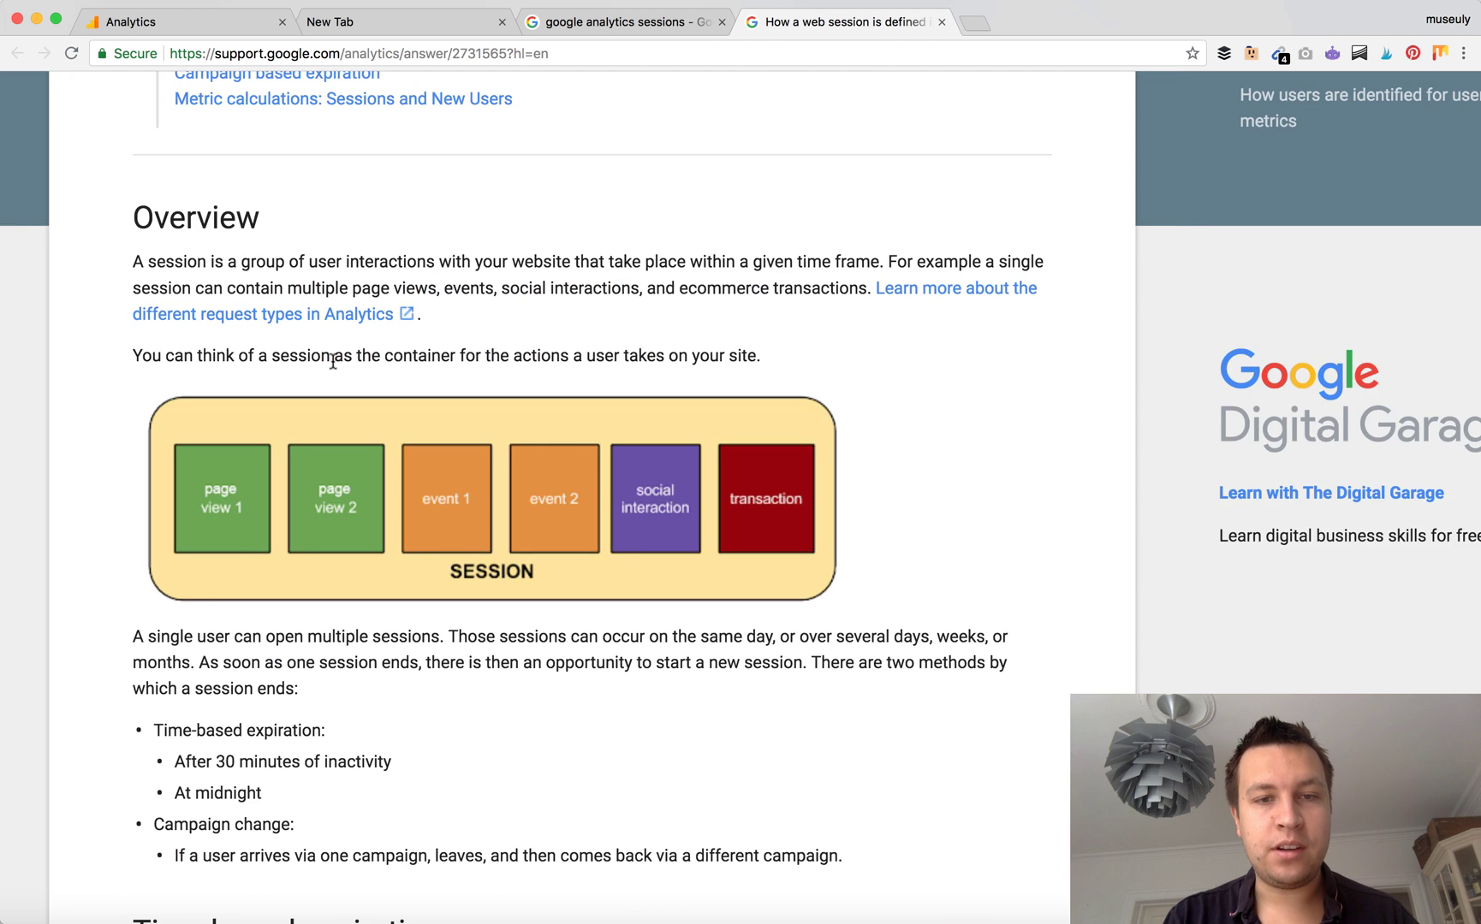
pyautogui.scroll(2, 333, 362)
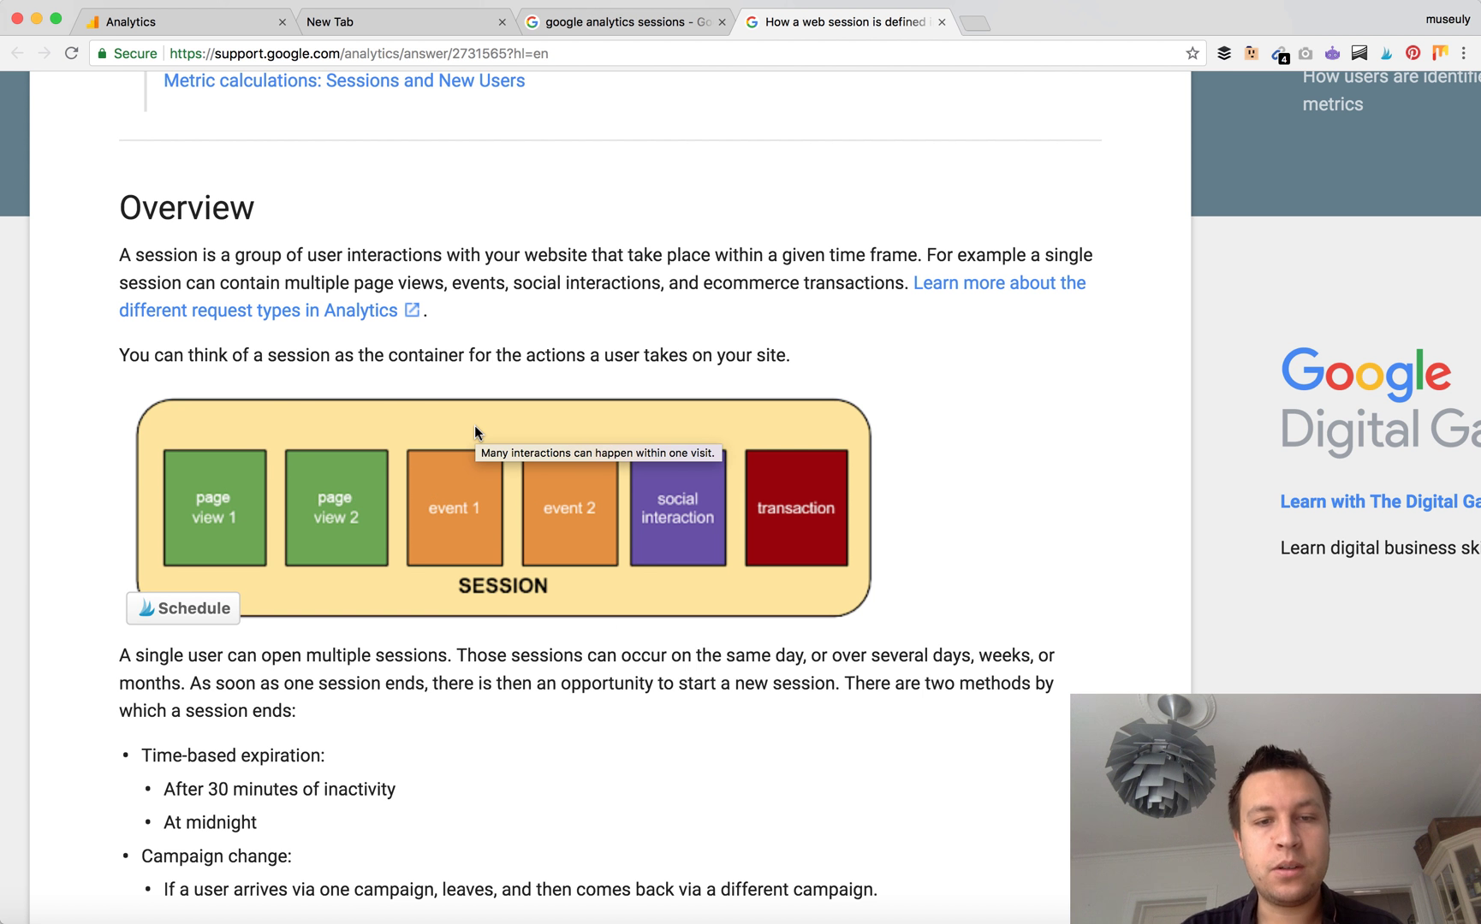
pyautogui.press('super+minus')
pyautogui.press('super+minus')
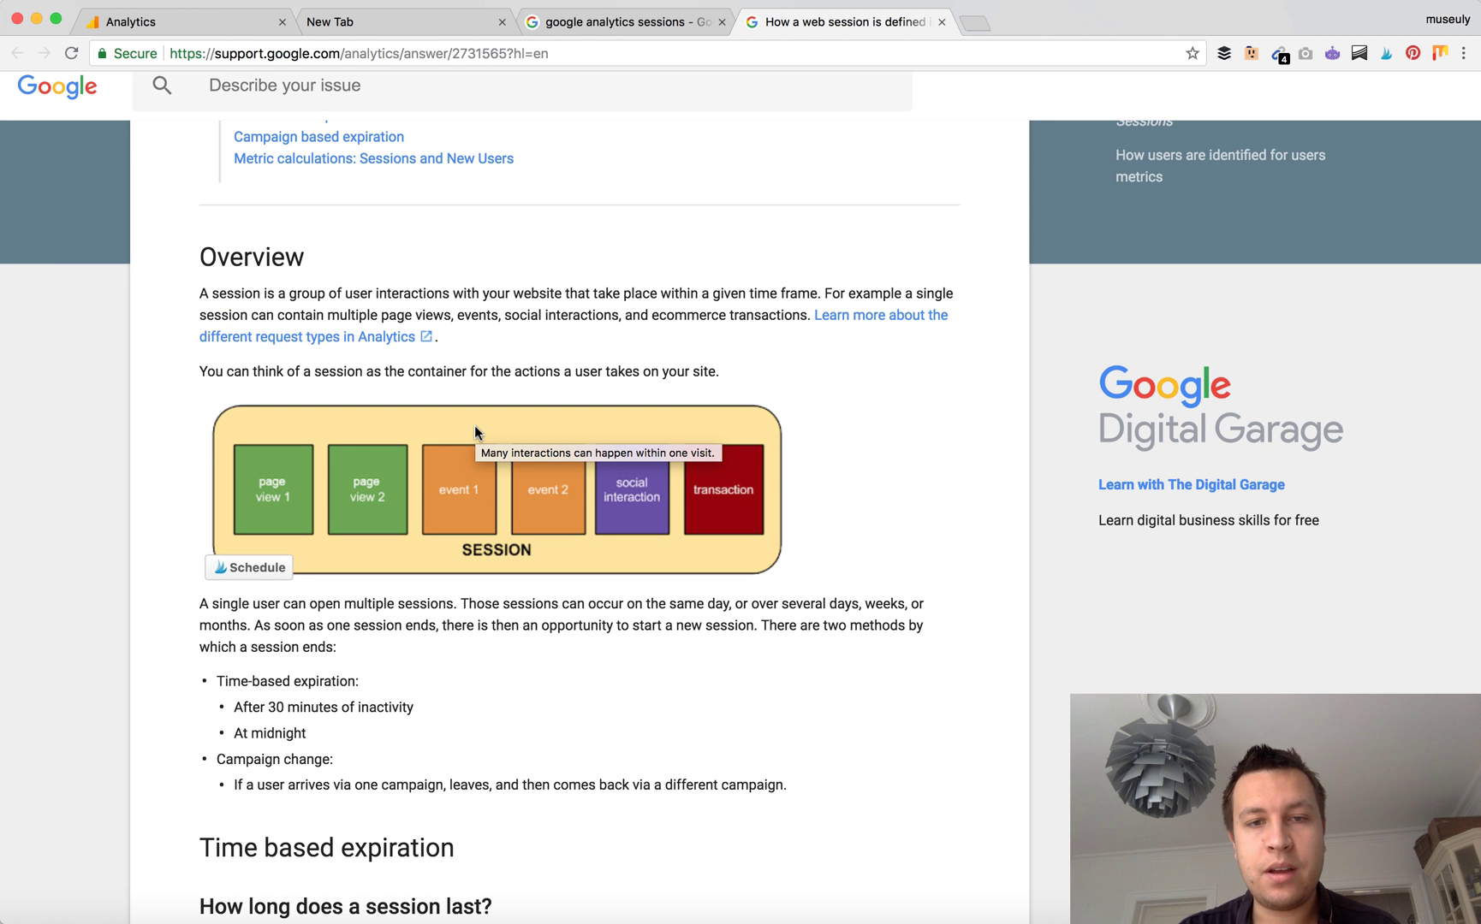
# - Highlight the 'After 30 minutes of inactivity' and 'At midnight' session-ending rules
pyautogui.scroll(5, 467, 382)
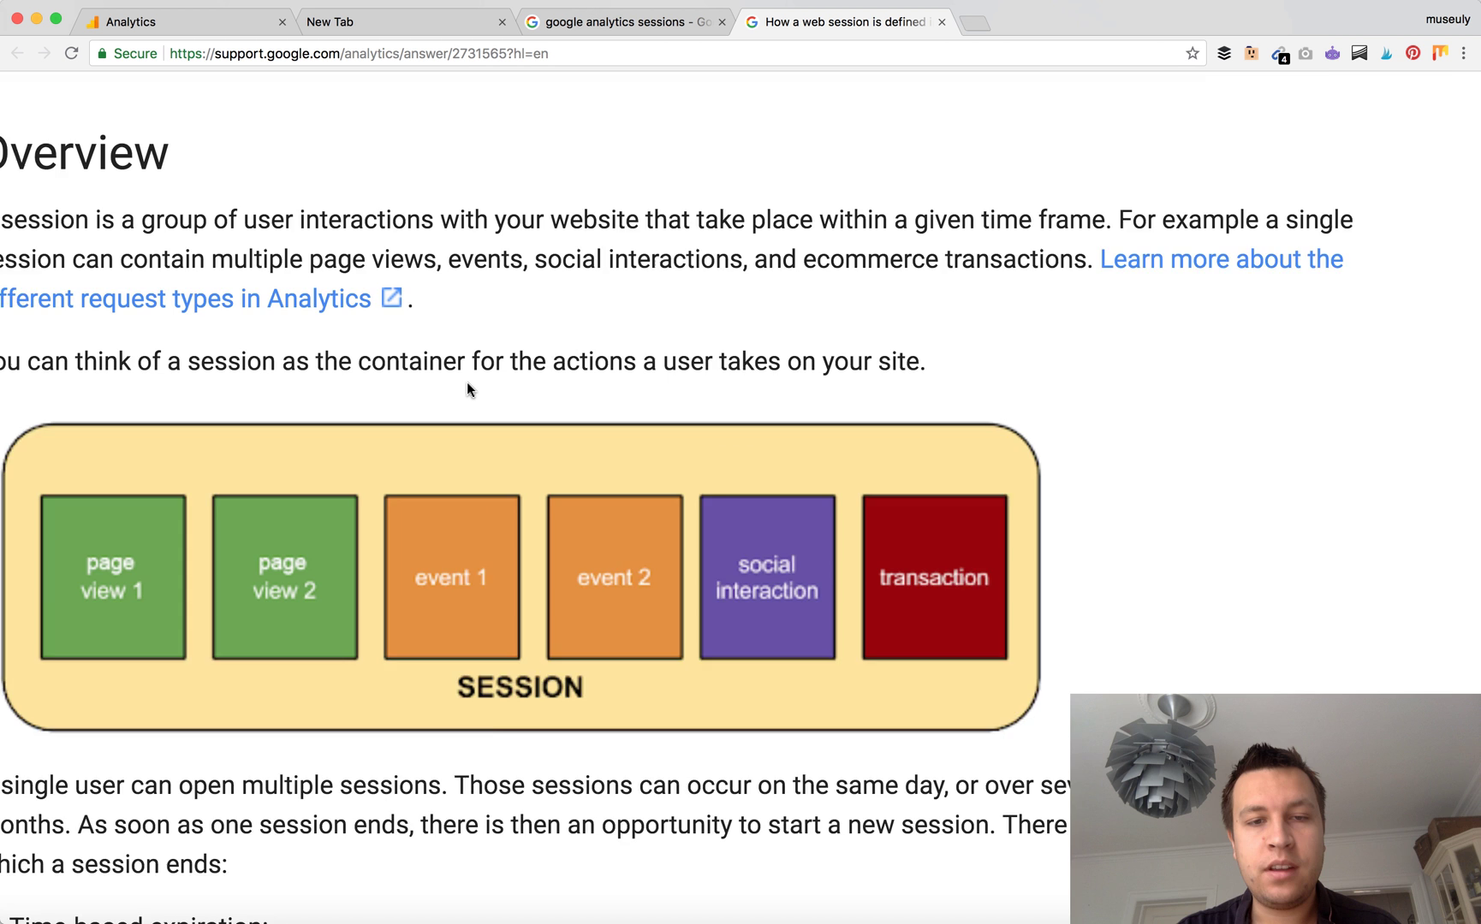
pyautogui.scroll(-5, 467, 381)
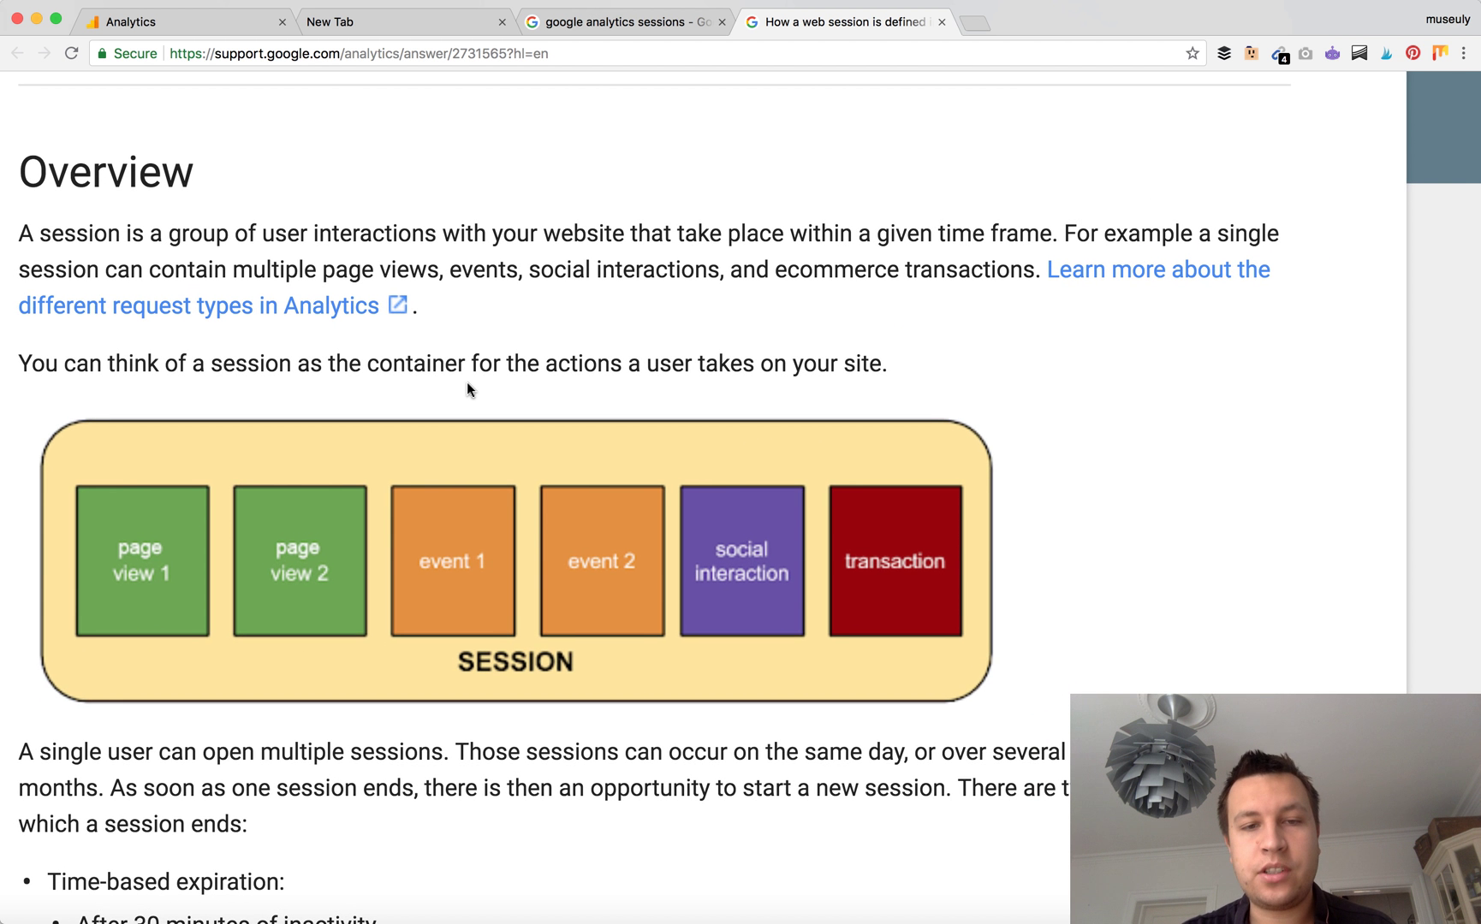
pyautogui.hscroll(-2, 466, 382)
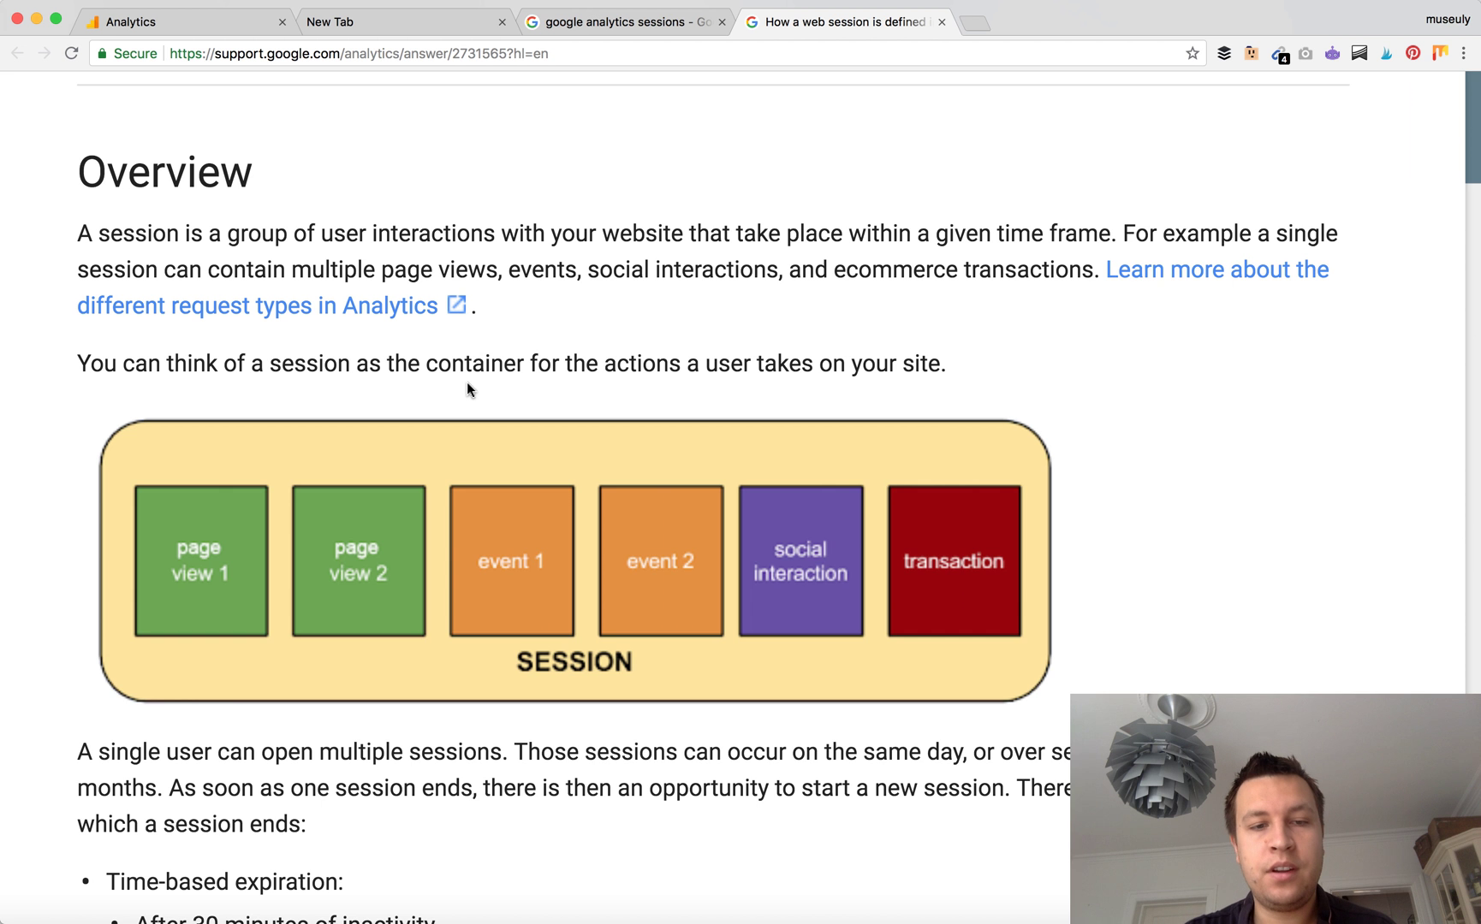
pyautogui.scroll(-3, 480, 542)
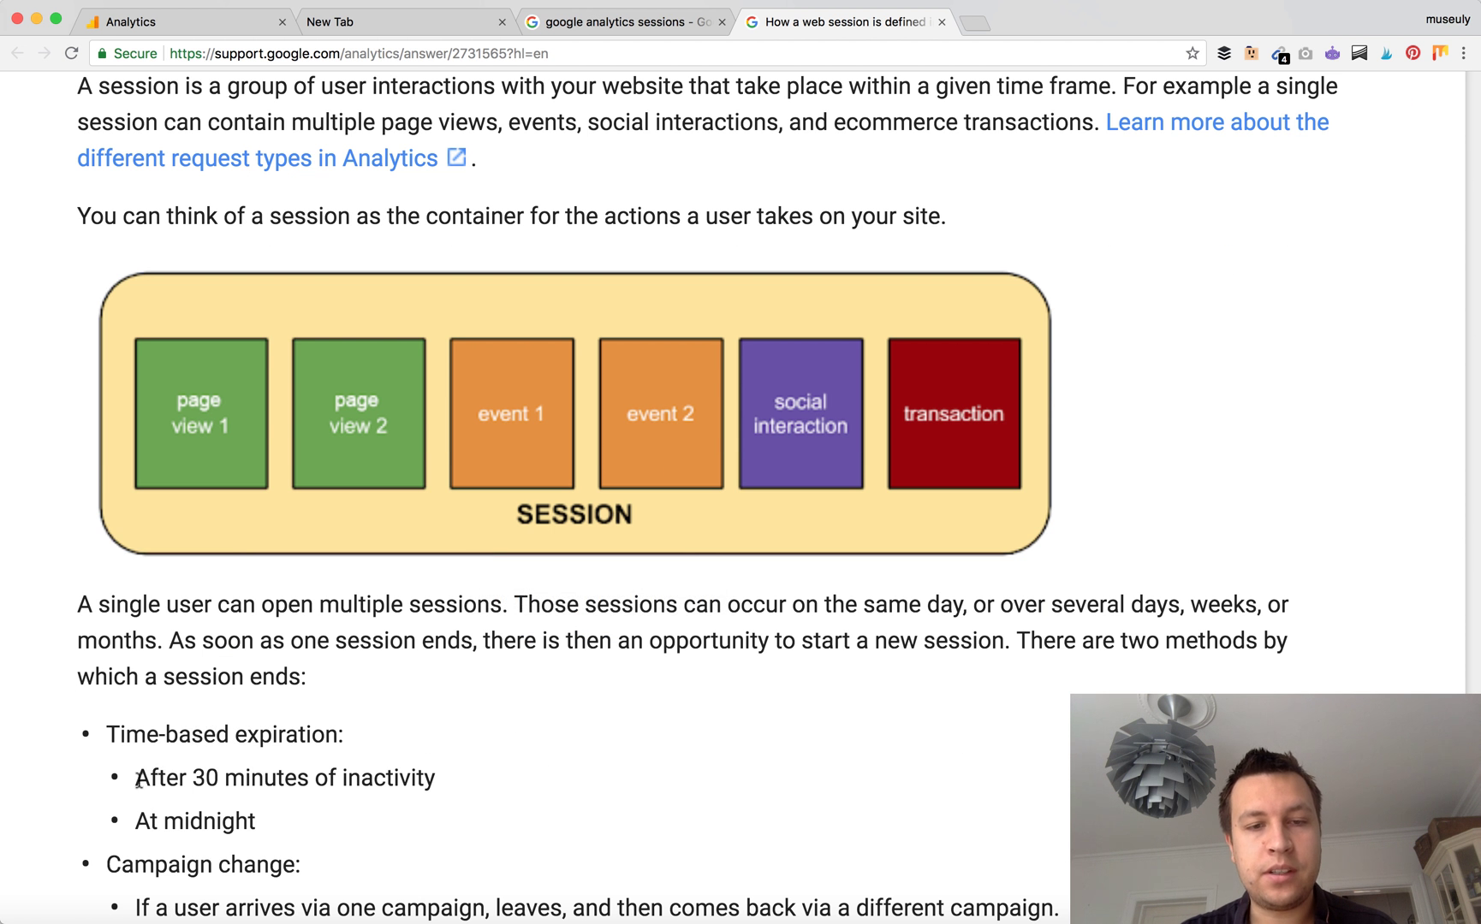
pyautogui.moveTo(780, 455)
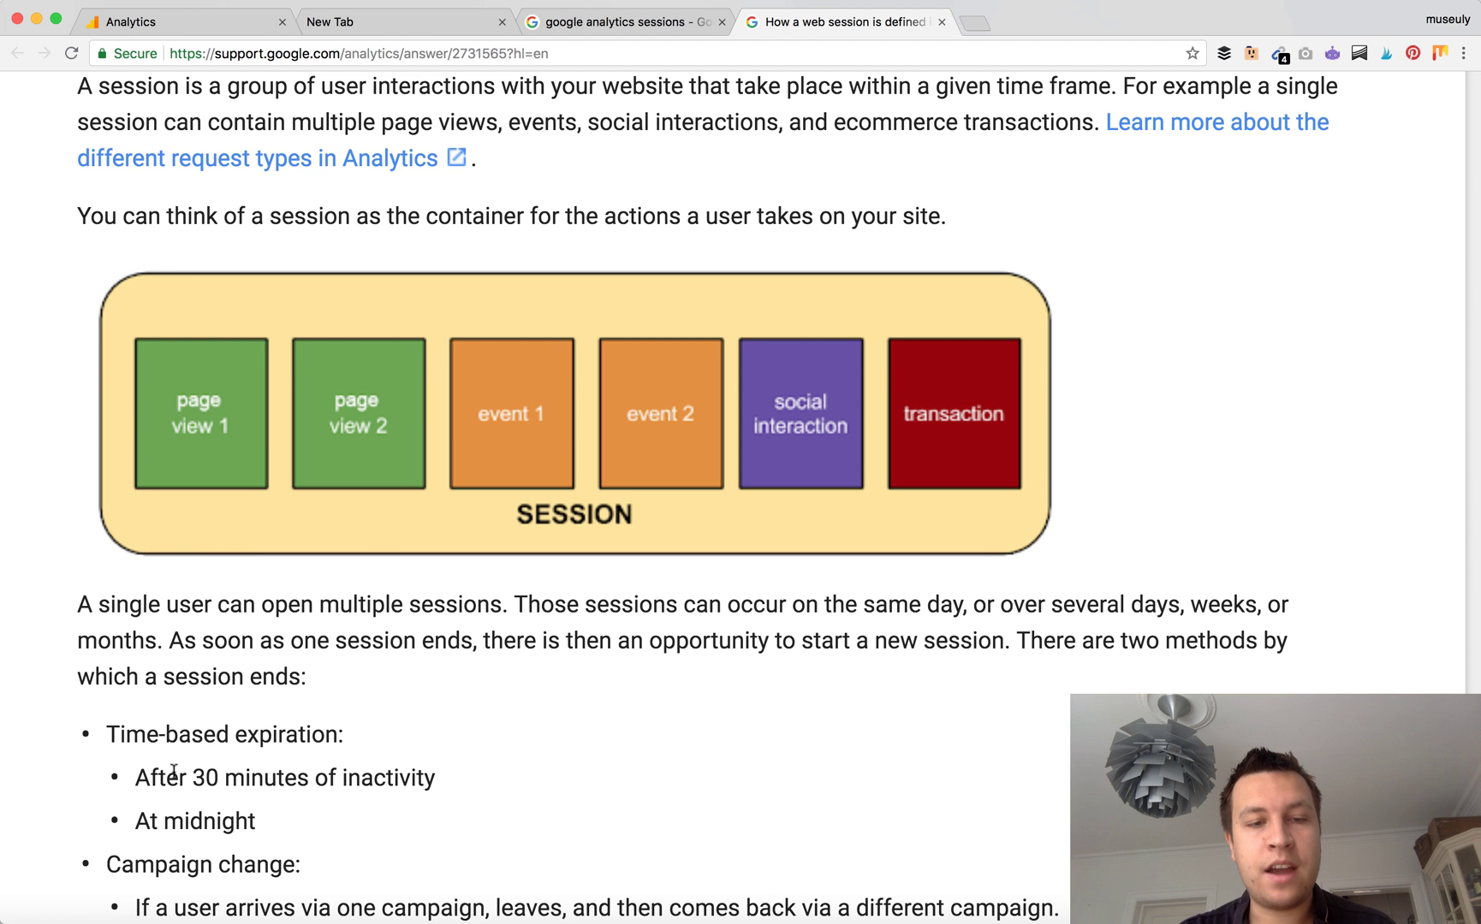
pyautogui.moveTo(135, 779); pyautogui.dragTo(437, 777)
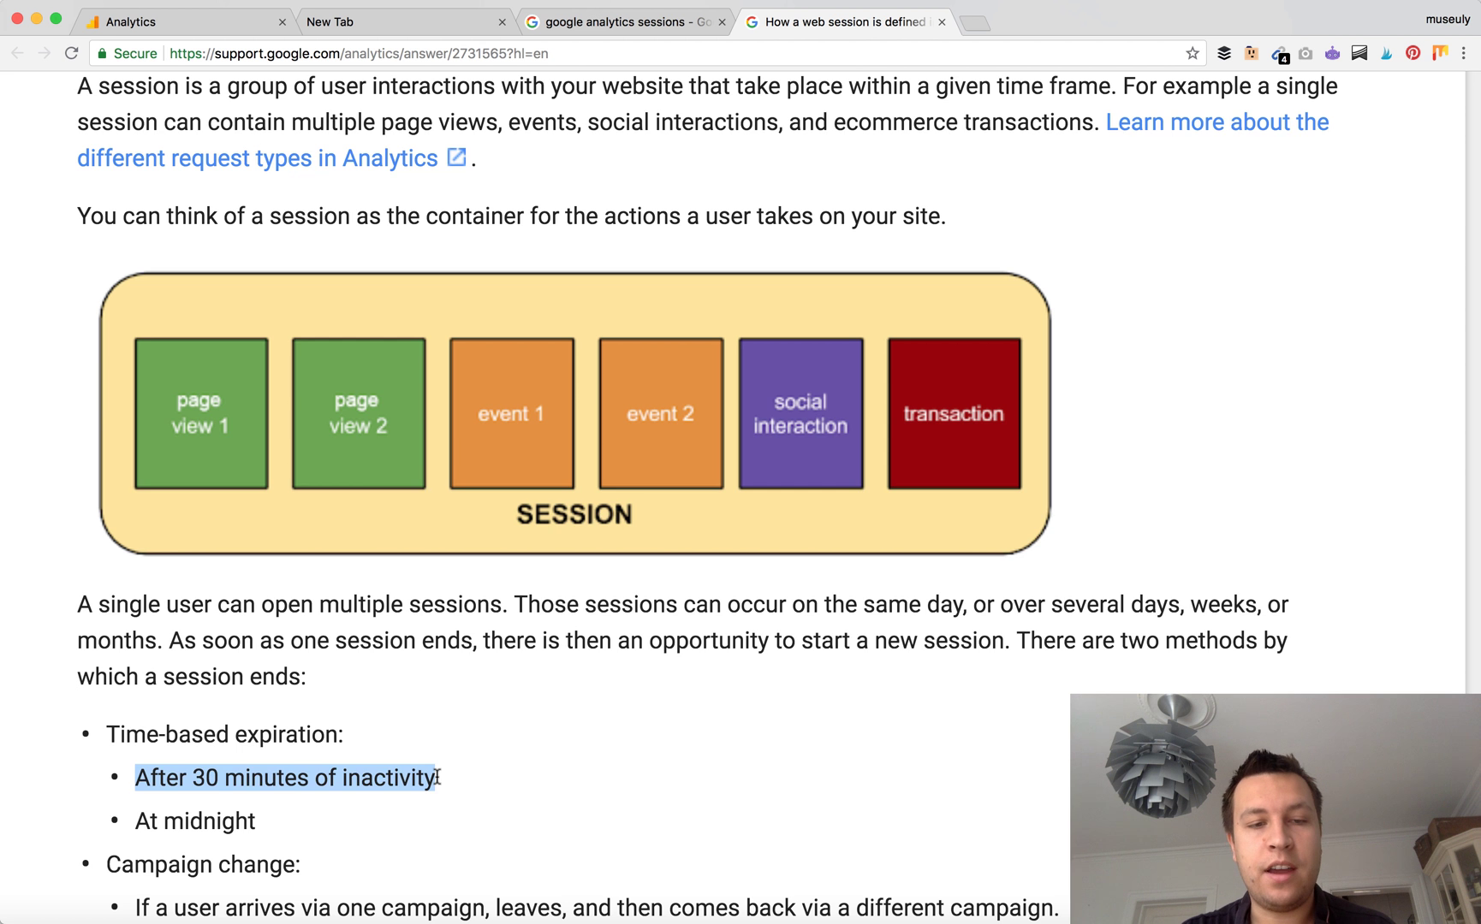
pyautogui.click(437, 777)
pyautogui.scroll(-2, 437, 778)
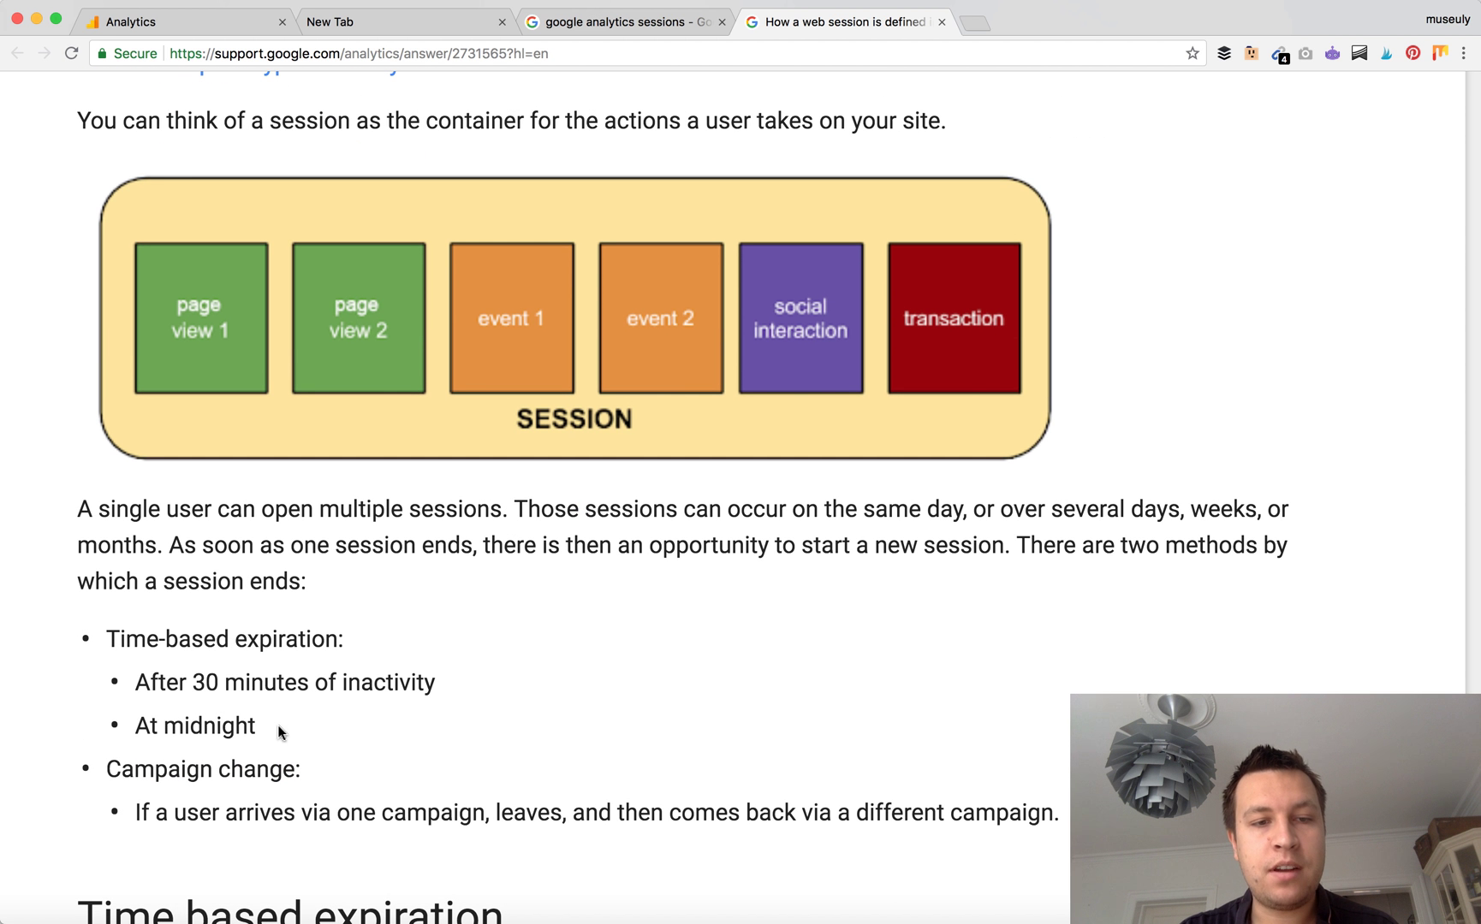
pyautogui.moveTo(277, 725); pyautogui.dragTo(135, 728)
pyautogui.click(132, 772)
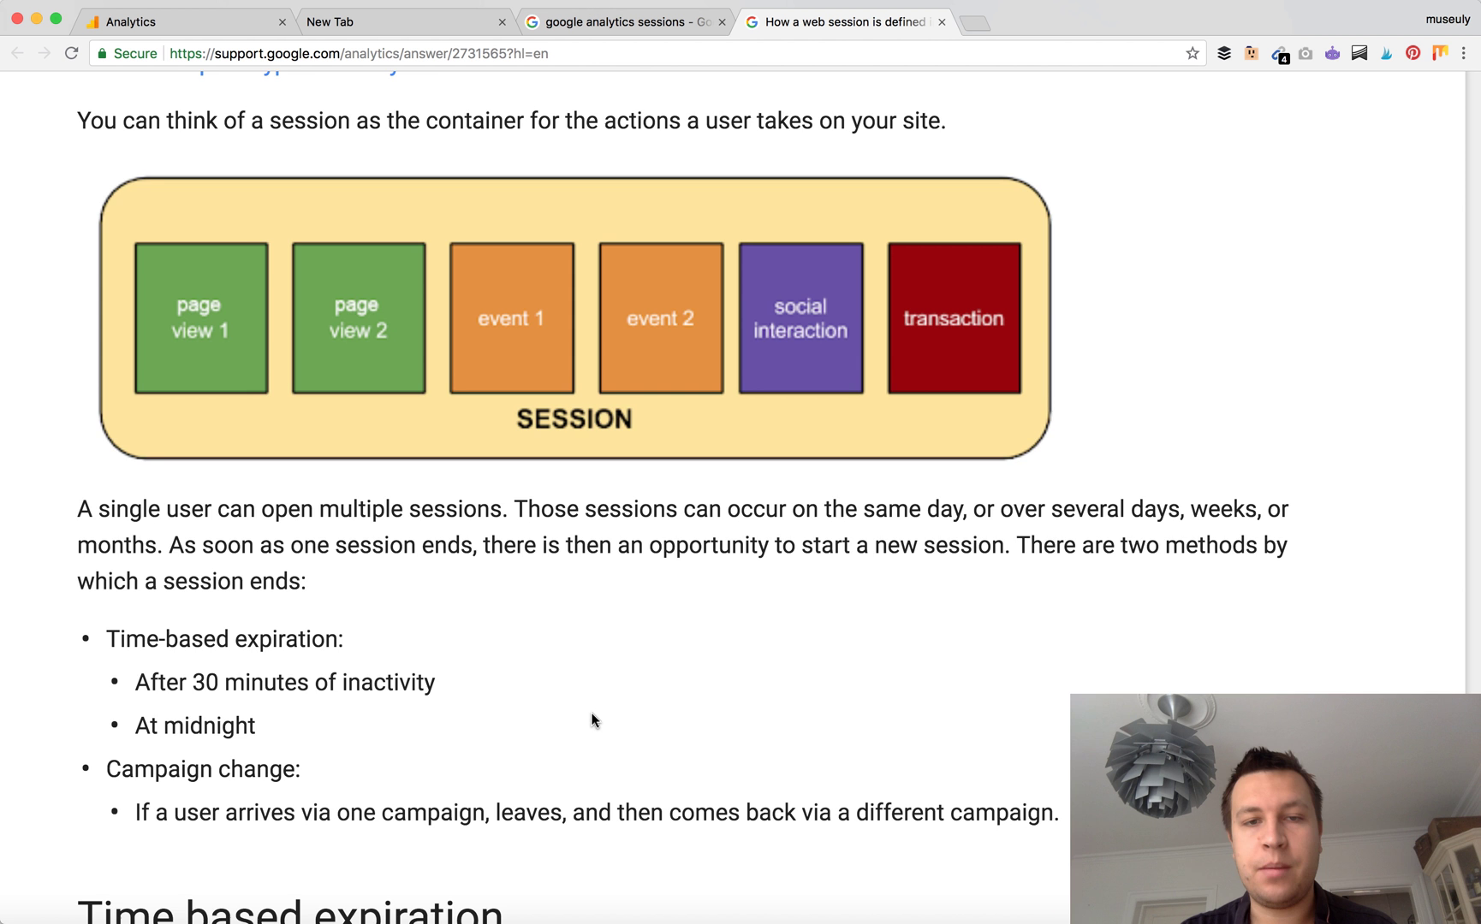
# - Return to the Google Analytics Home dashboard for All Web Site Data
pyautogui.scroll(-5, 592, 717)
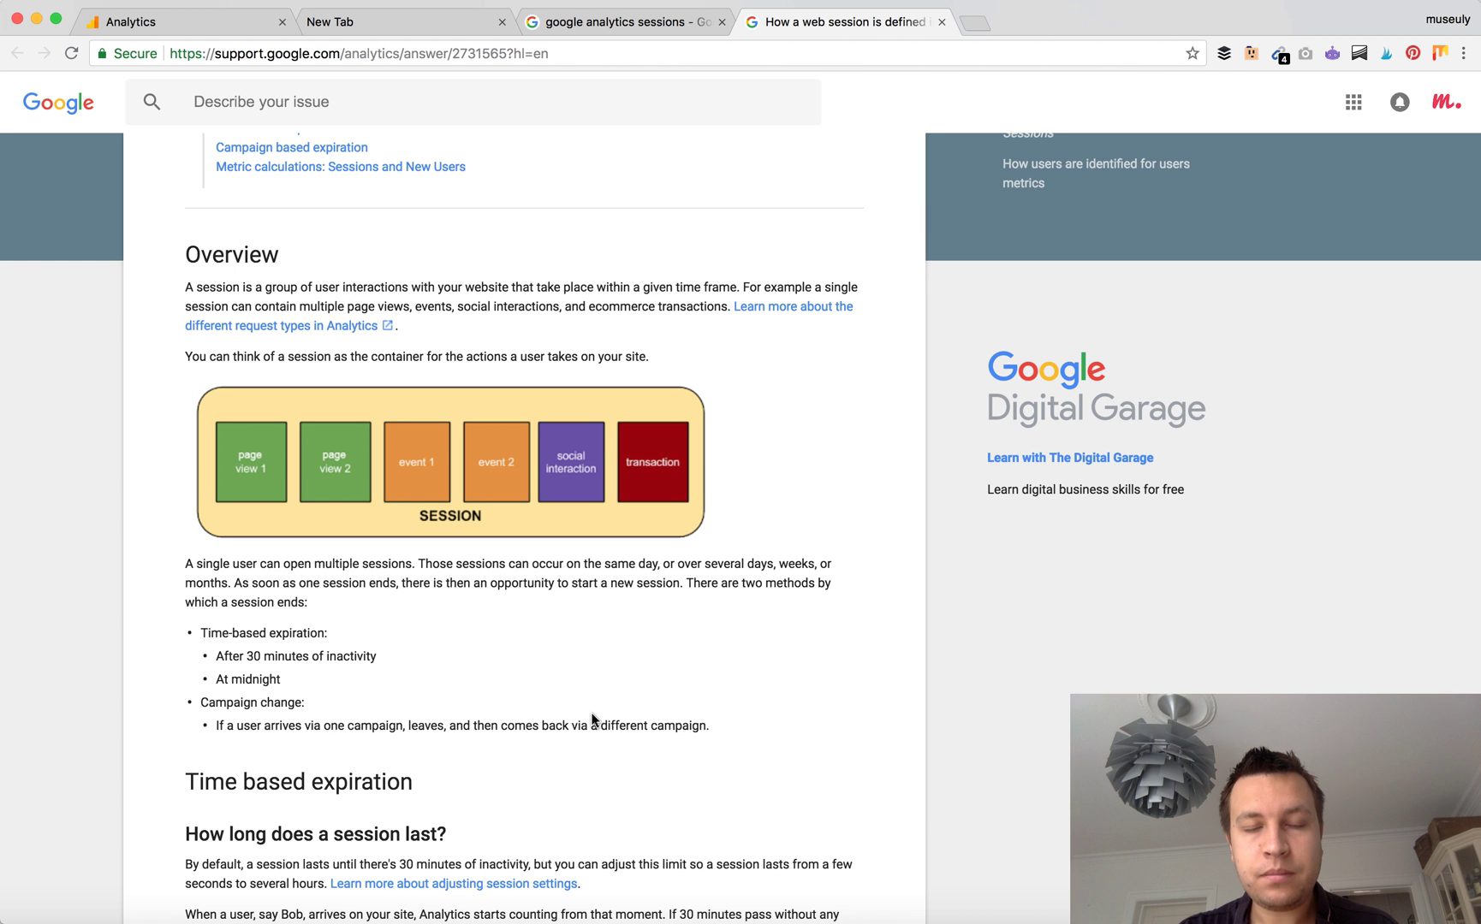
pyautogui.scroll(-1, 592, 719)
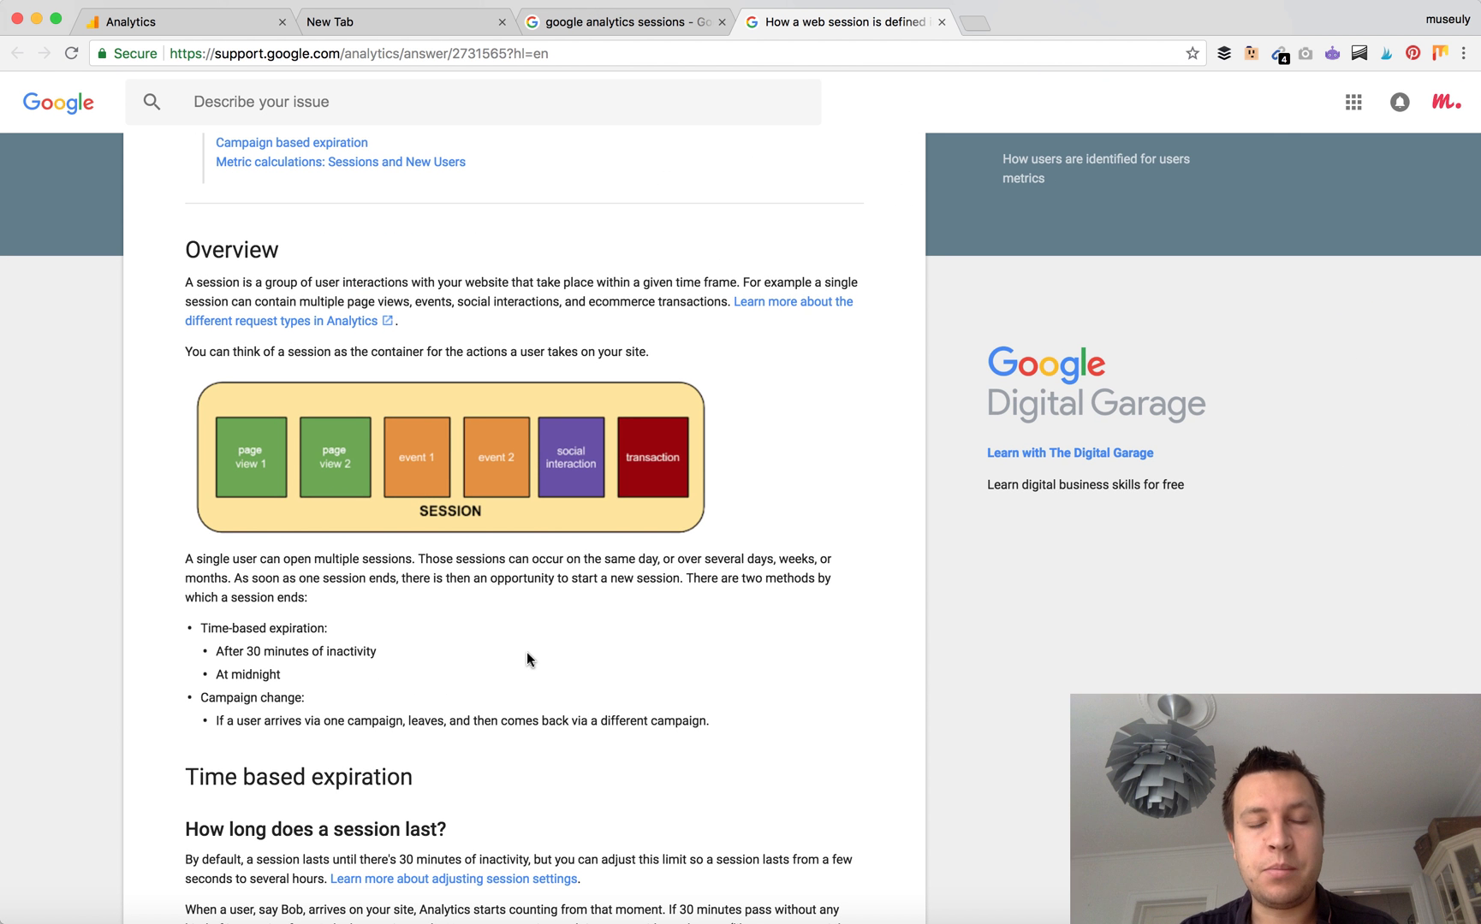
pyautogui.scroll(1, 527, 657)
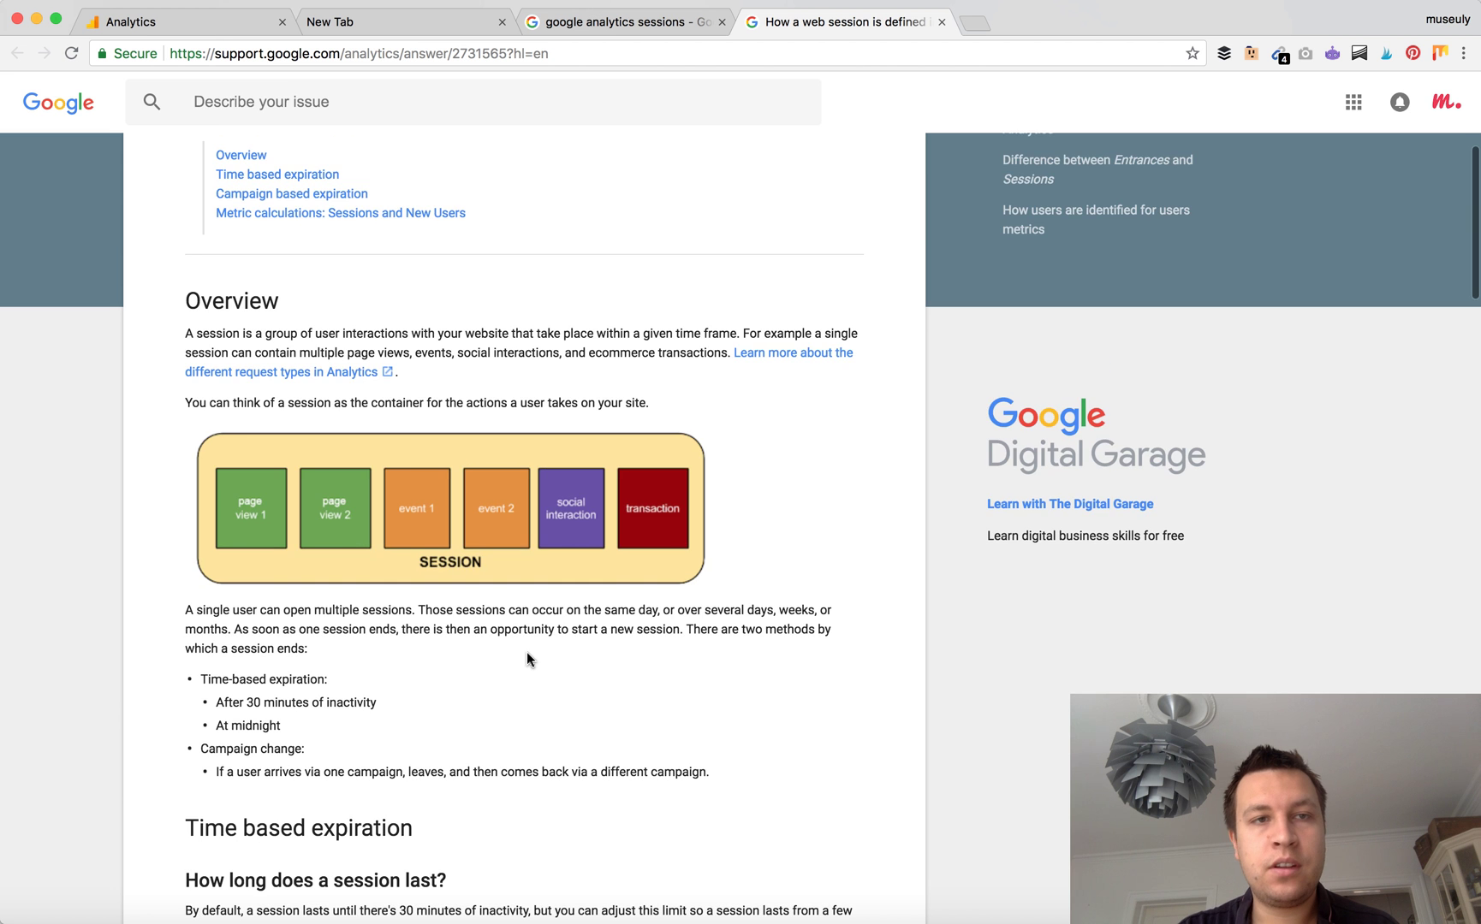
pyautogui.click(225, 27)
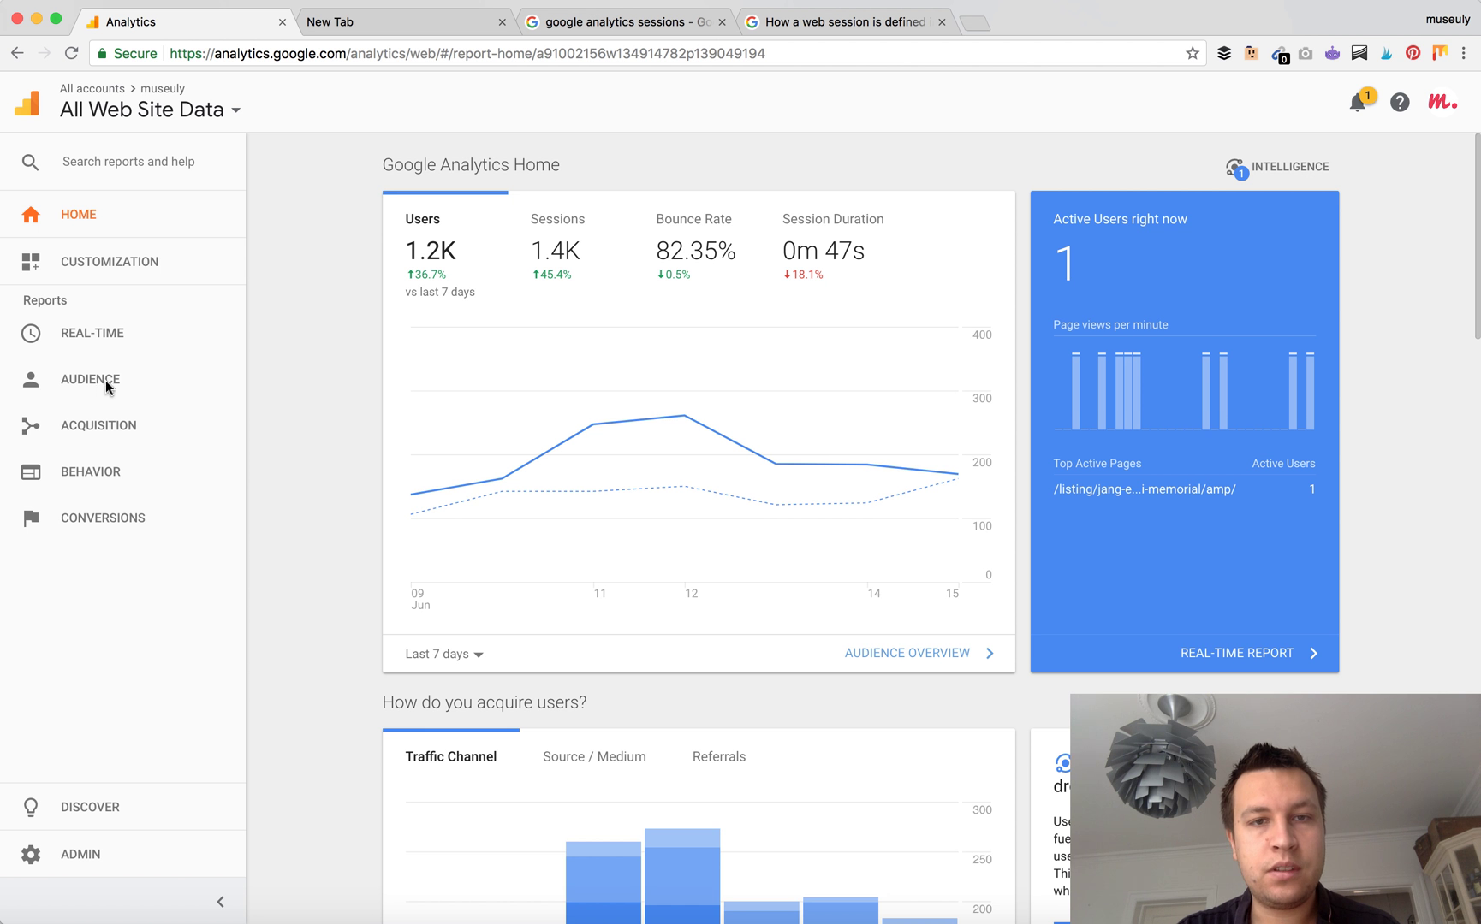
# - Expand AUDIENCE in the Reports sidebar to list Overview, Active Users and other sub-reports
pyautogui.scroll(-1, 129, 381)
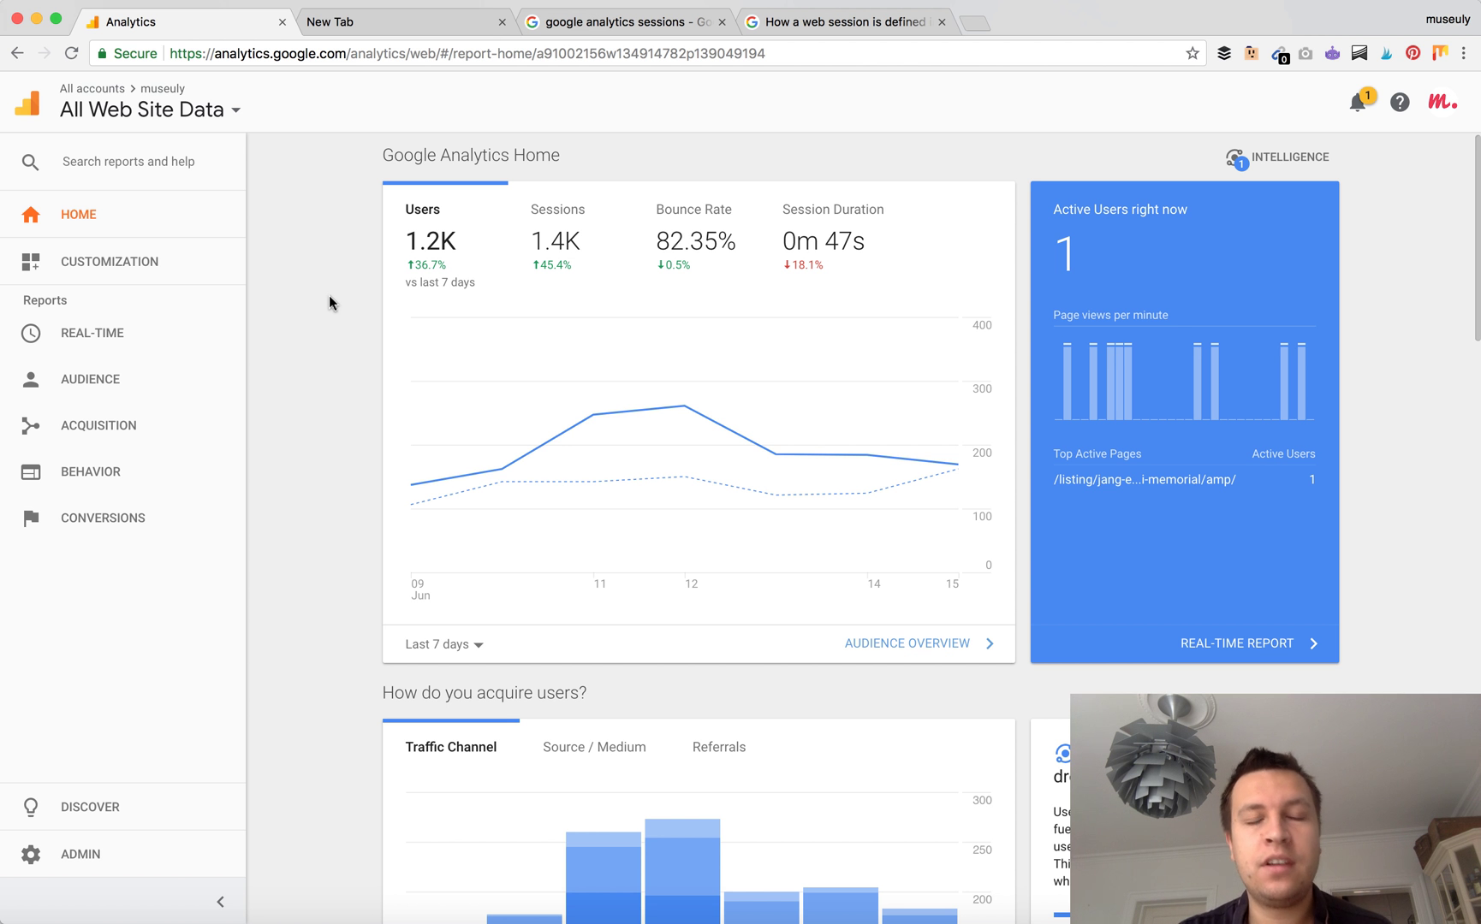
pyautogui.scroll(-1, 329, 301)
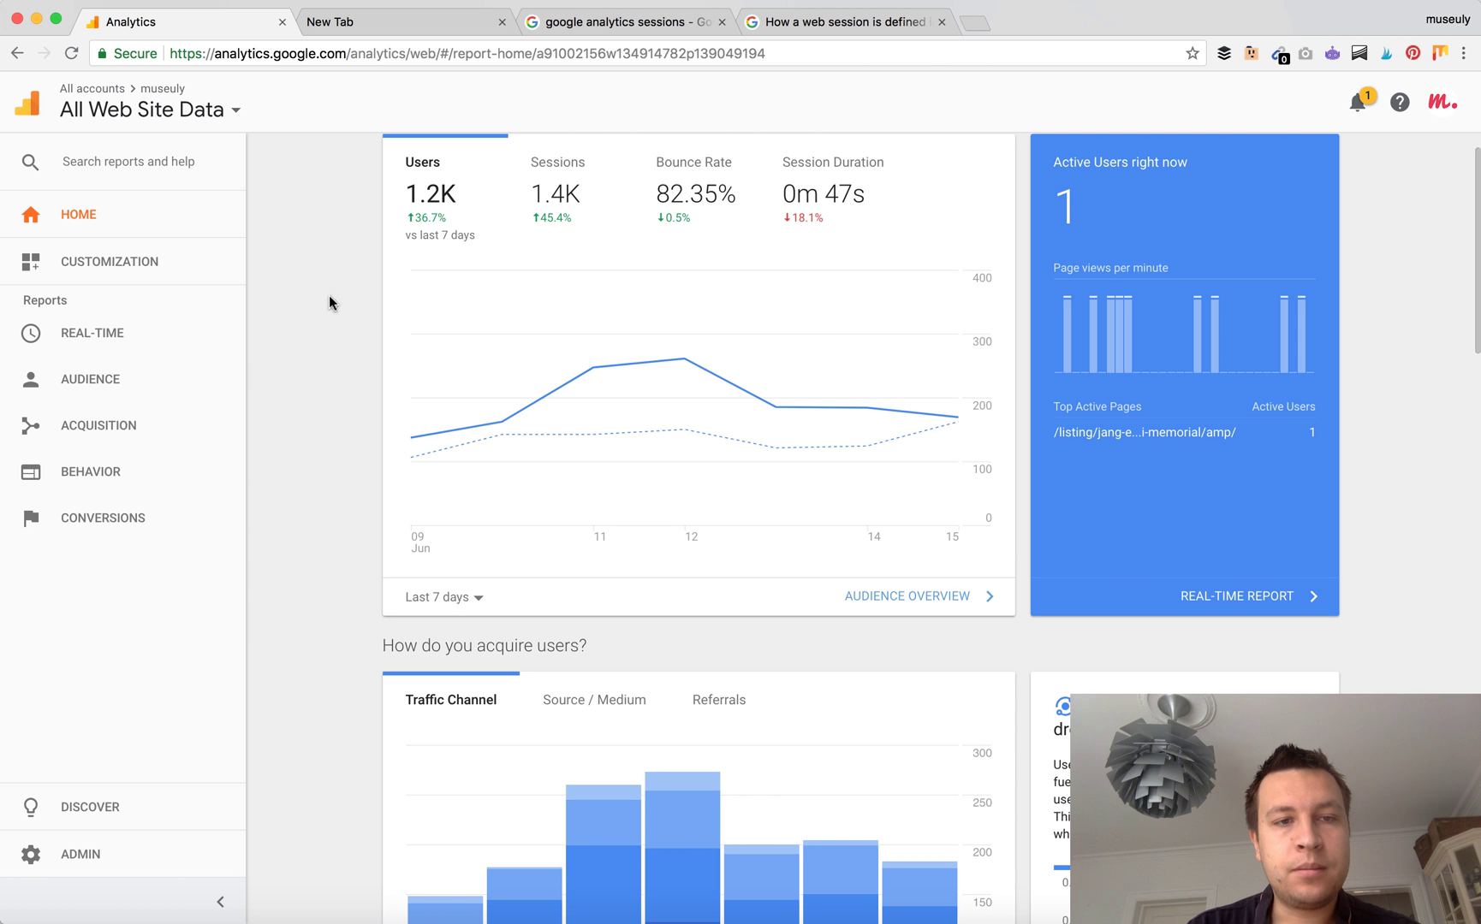
pyautogui.click(83, 384)
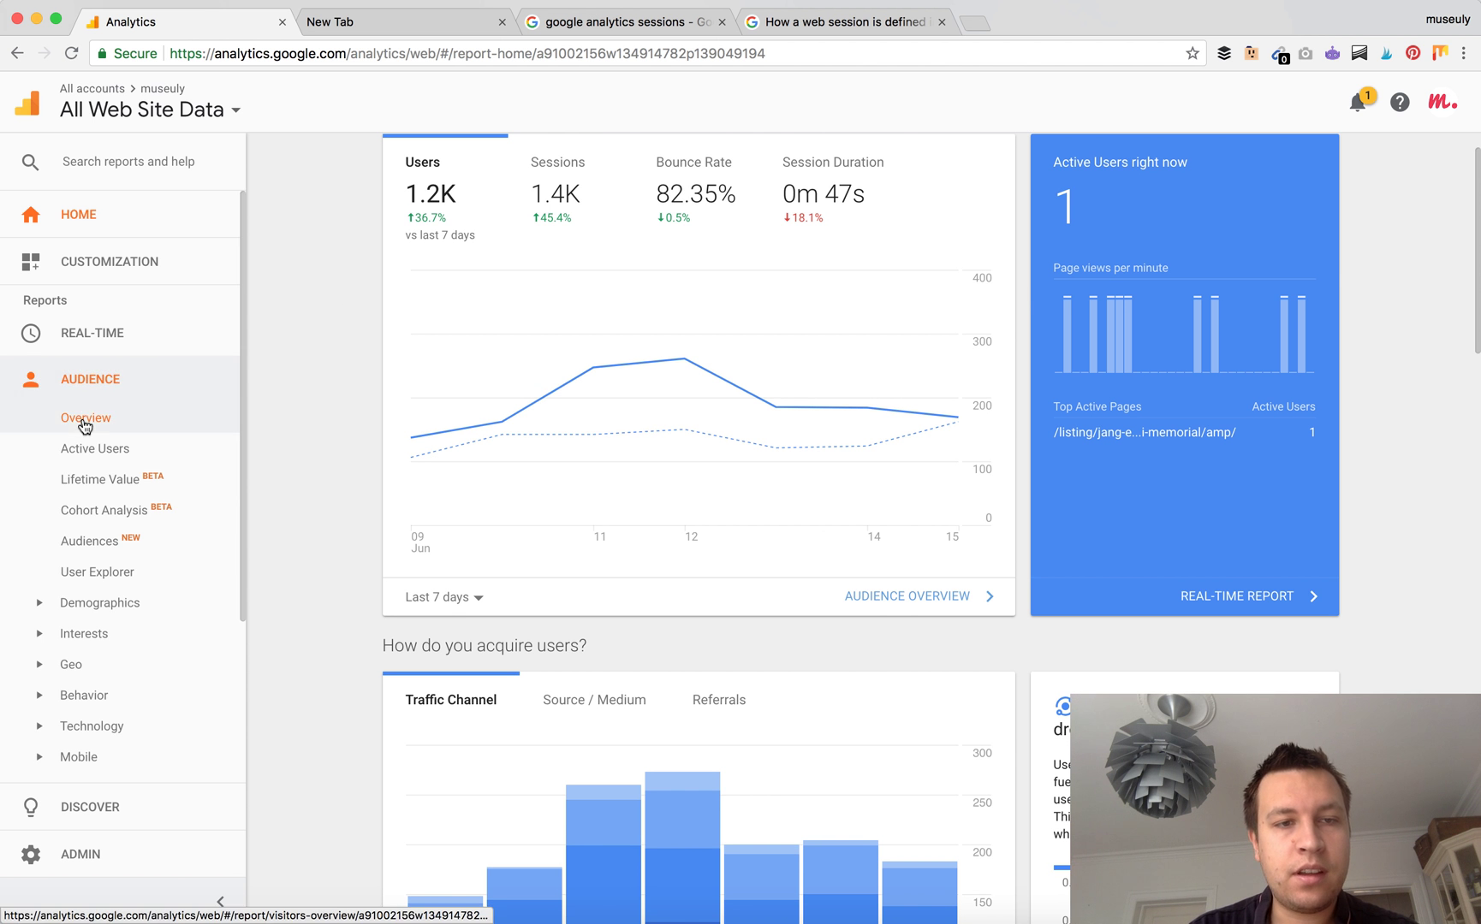
# - Open the Audience Overview report for Jun 9–15, 2018, briefly cross-checking the session-definition article
pyautogui.click(84, 419)
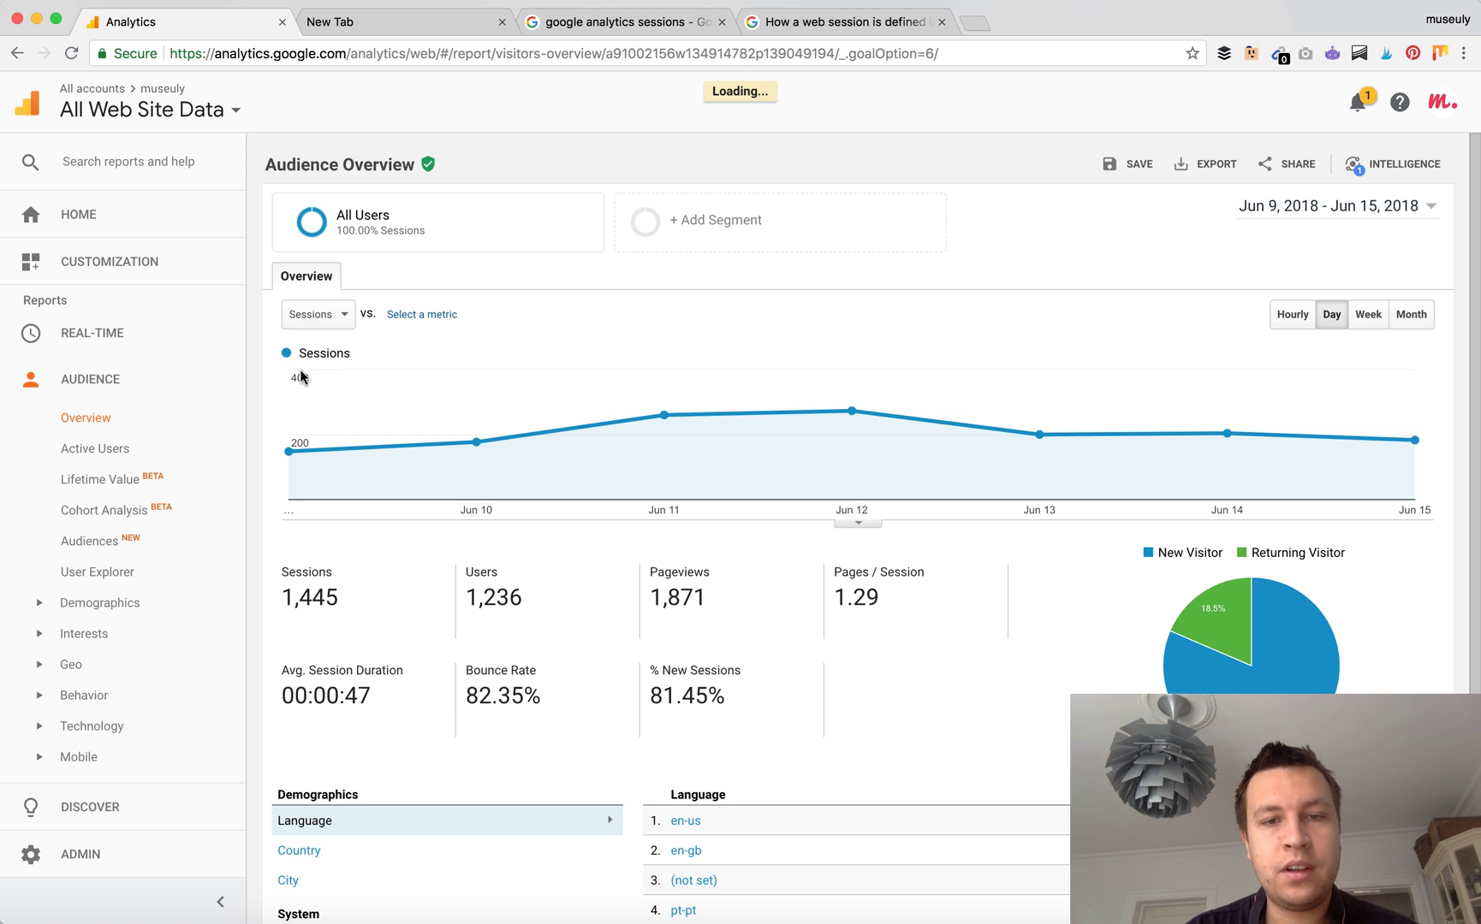
pyautogui.scroll(-1, 735, 523)
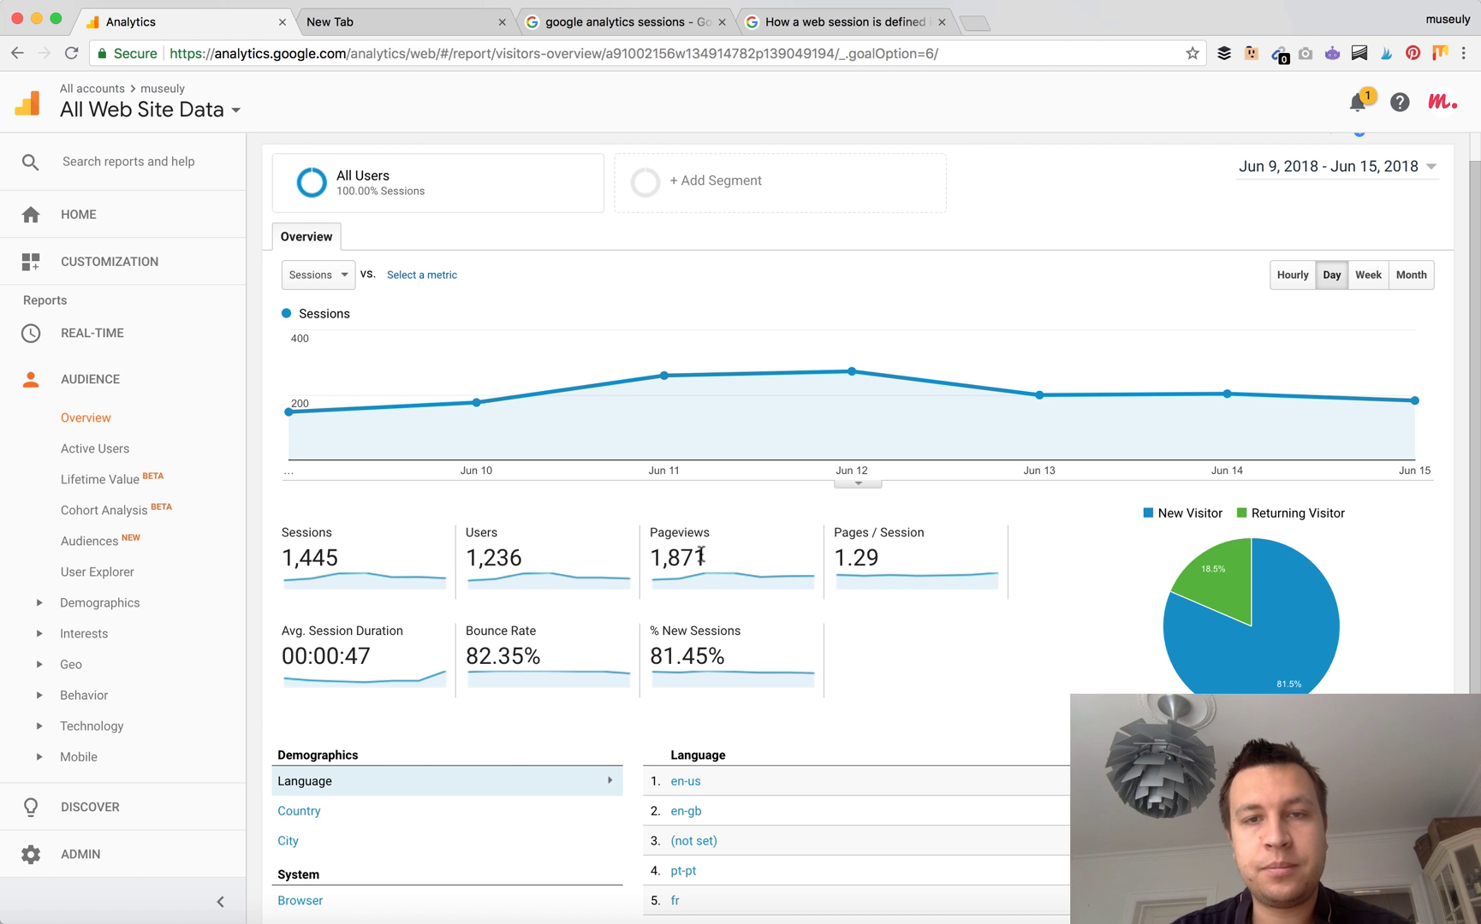
pyautogui.click(869, 24)
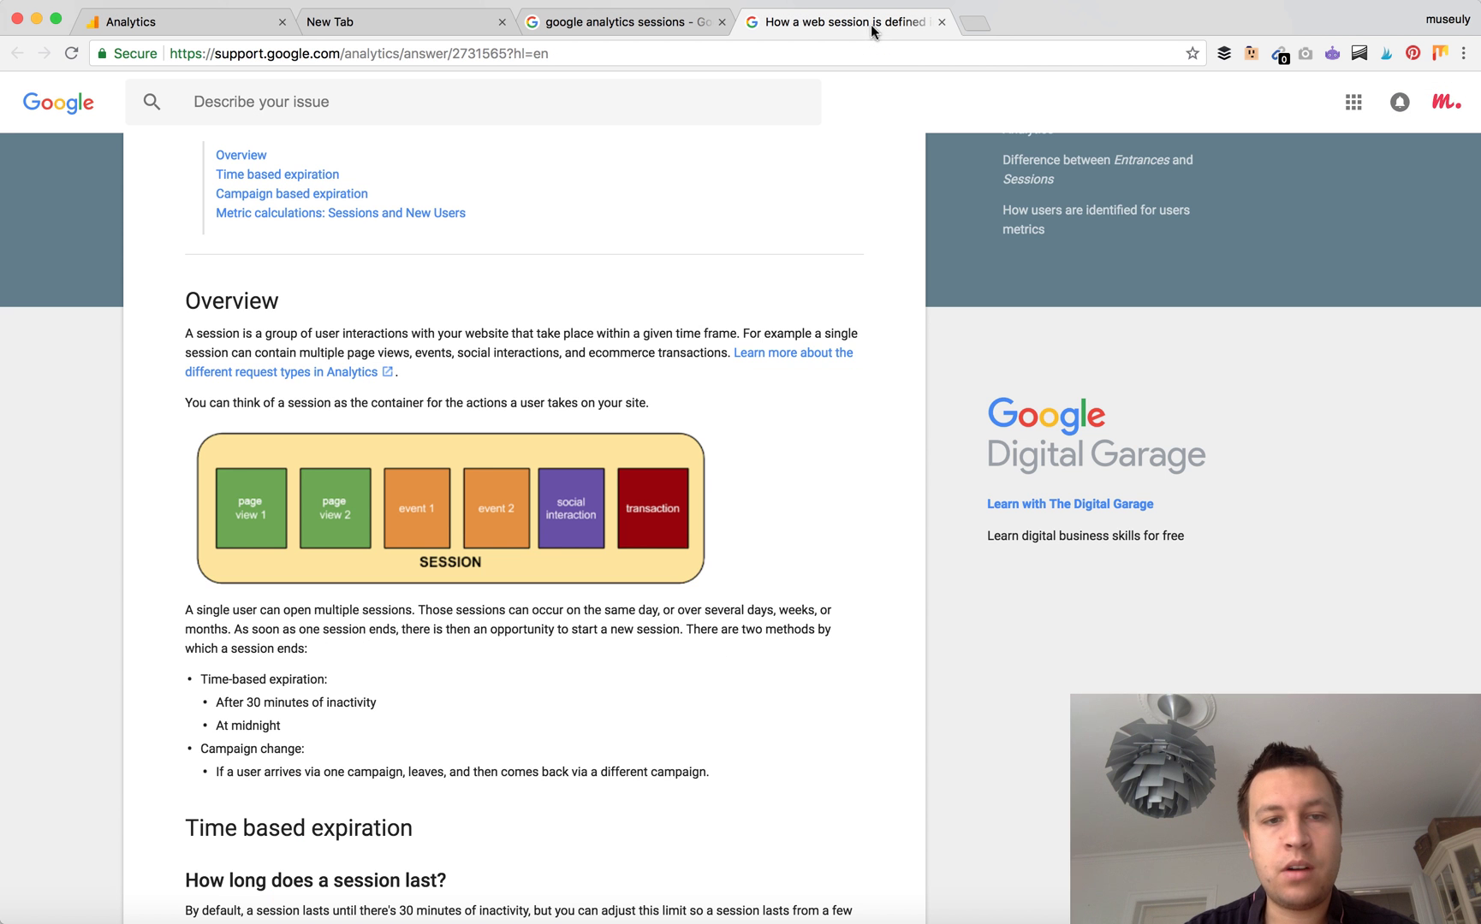
pyautogui.moveTo(247, 511)
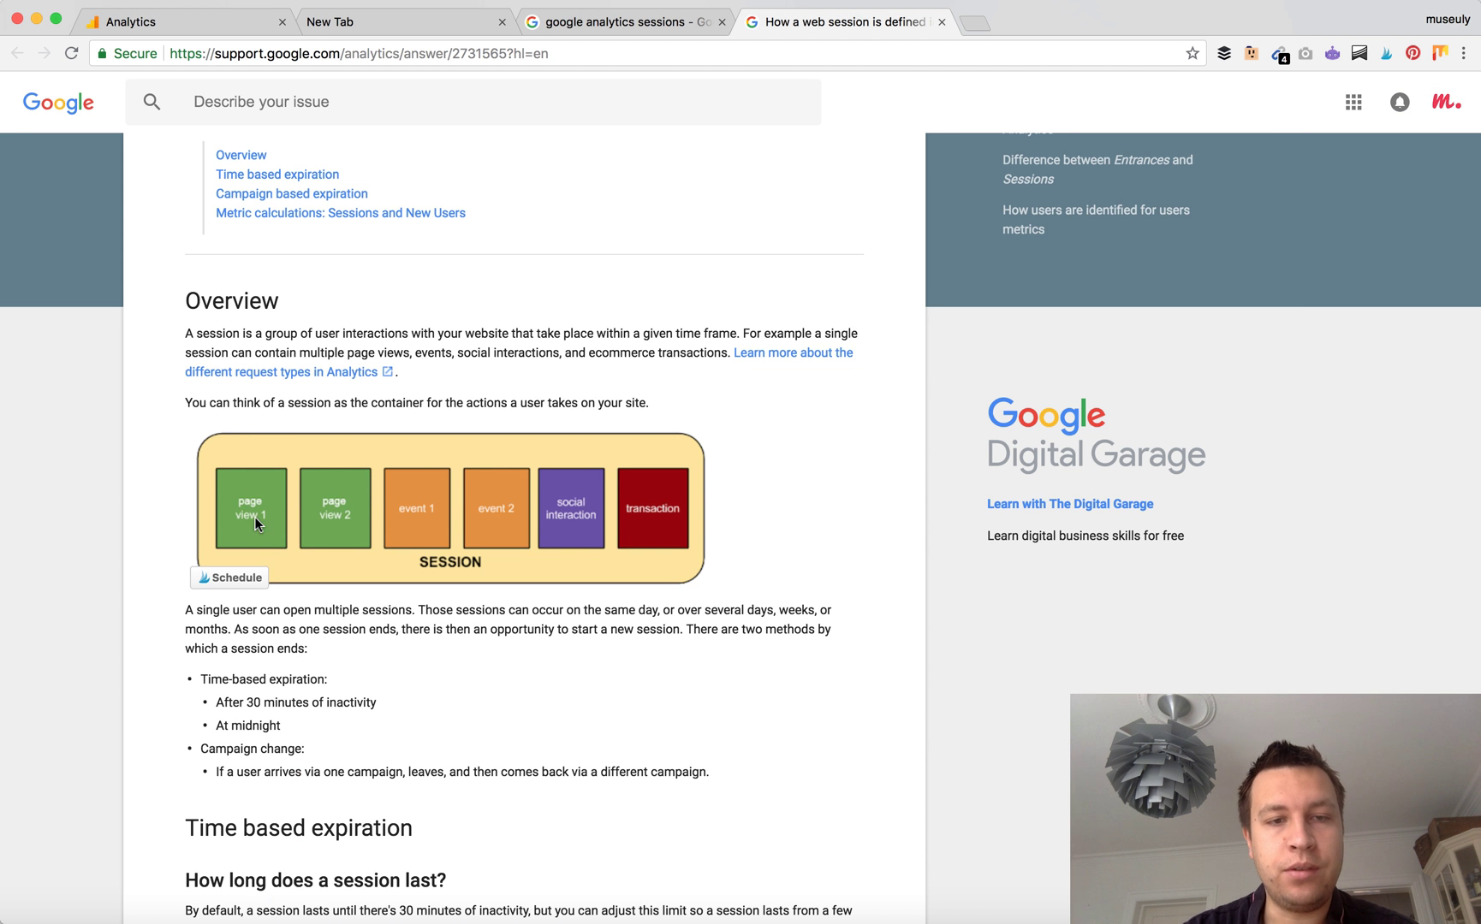
pyautogui.click(216, 28)
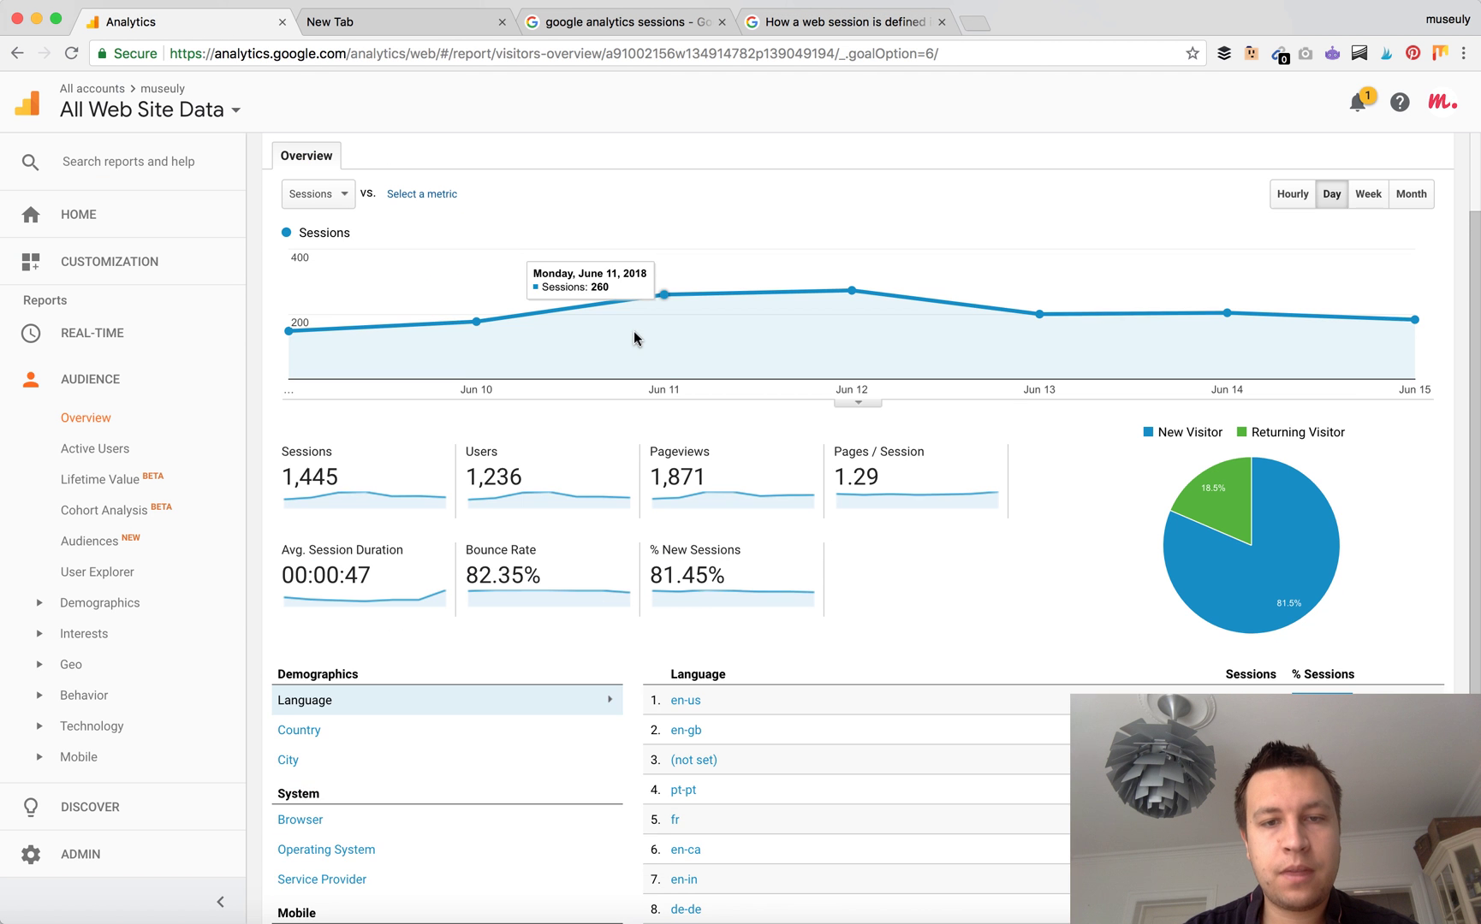
# - Review the Audience Overview figures and show the Users metric tooltip for the 1,236 users
pyautogui.scroll(-1, 634, 332)
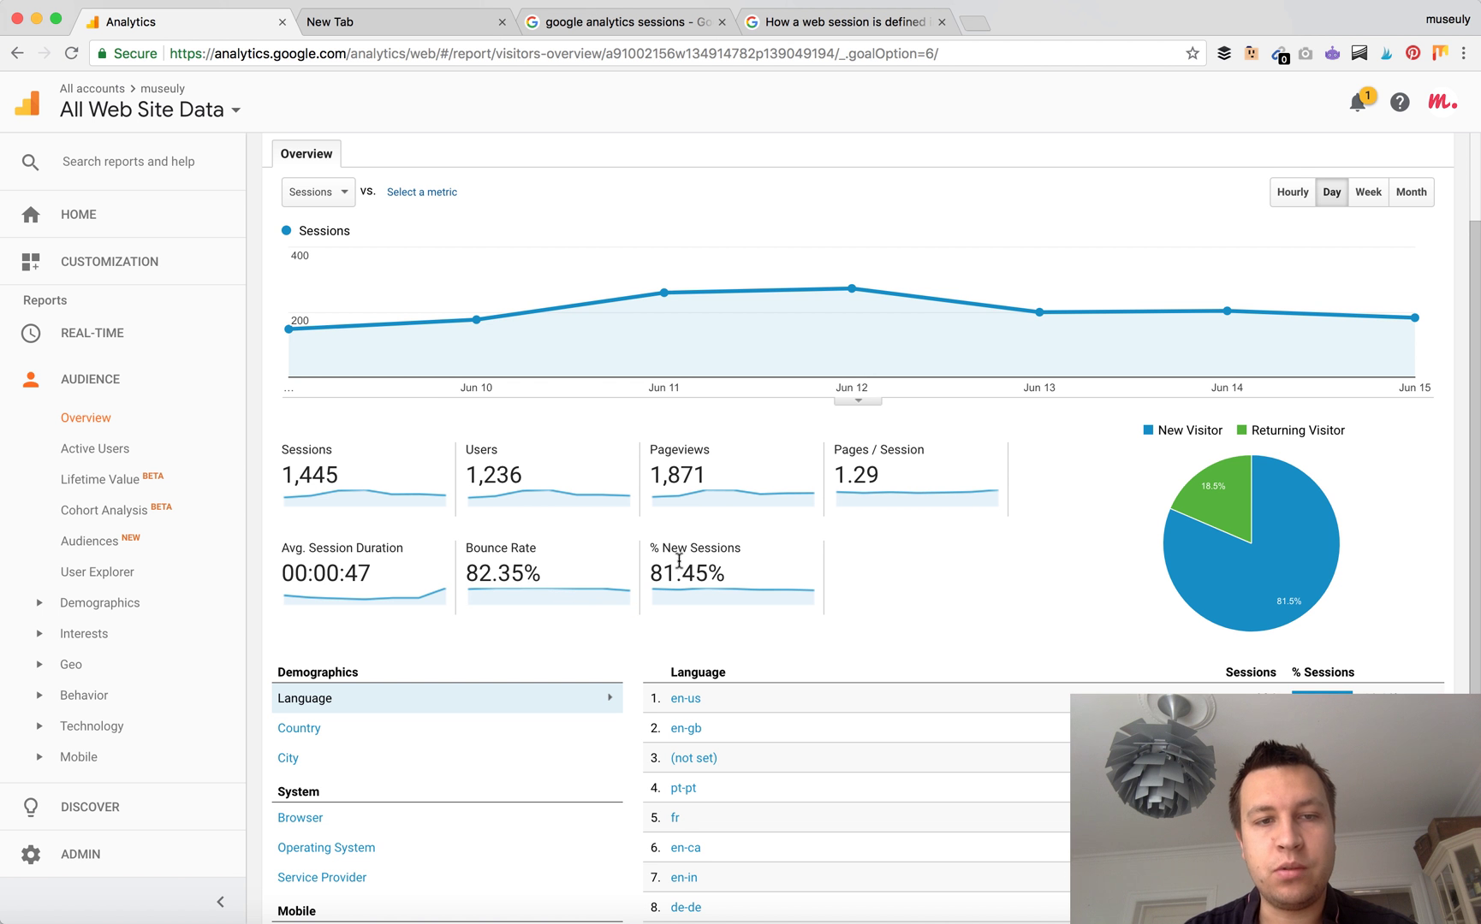
pyautogui.scroll(2, 432, 387)
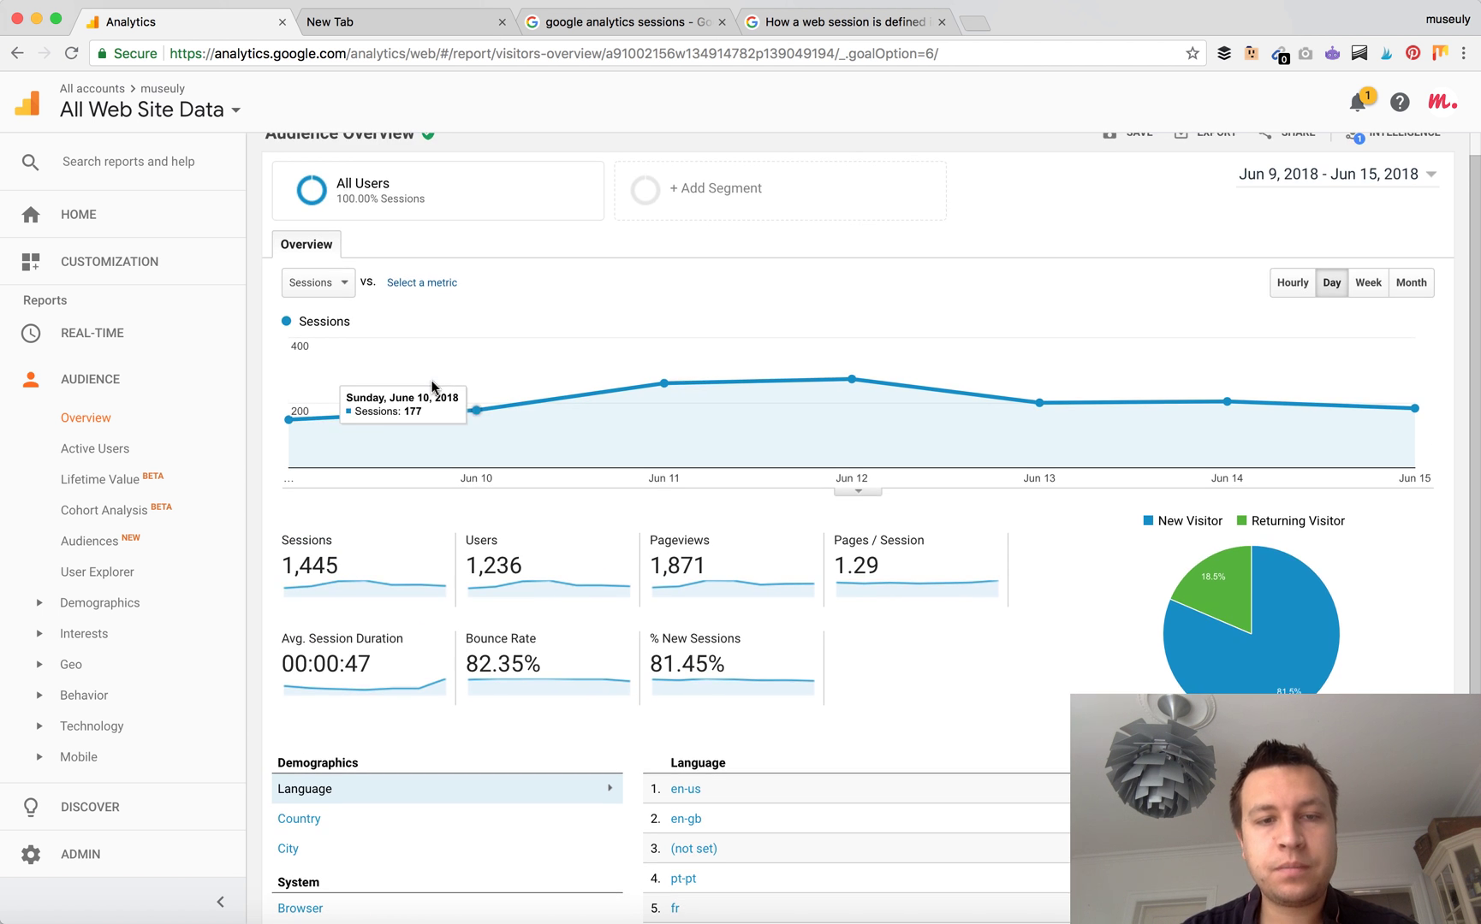
pyautogui.scroll(-3, 423, 534)
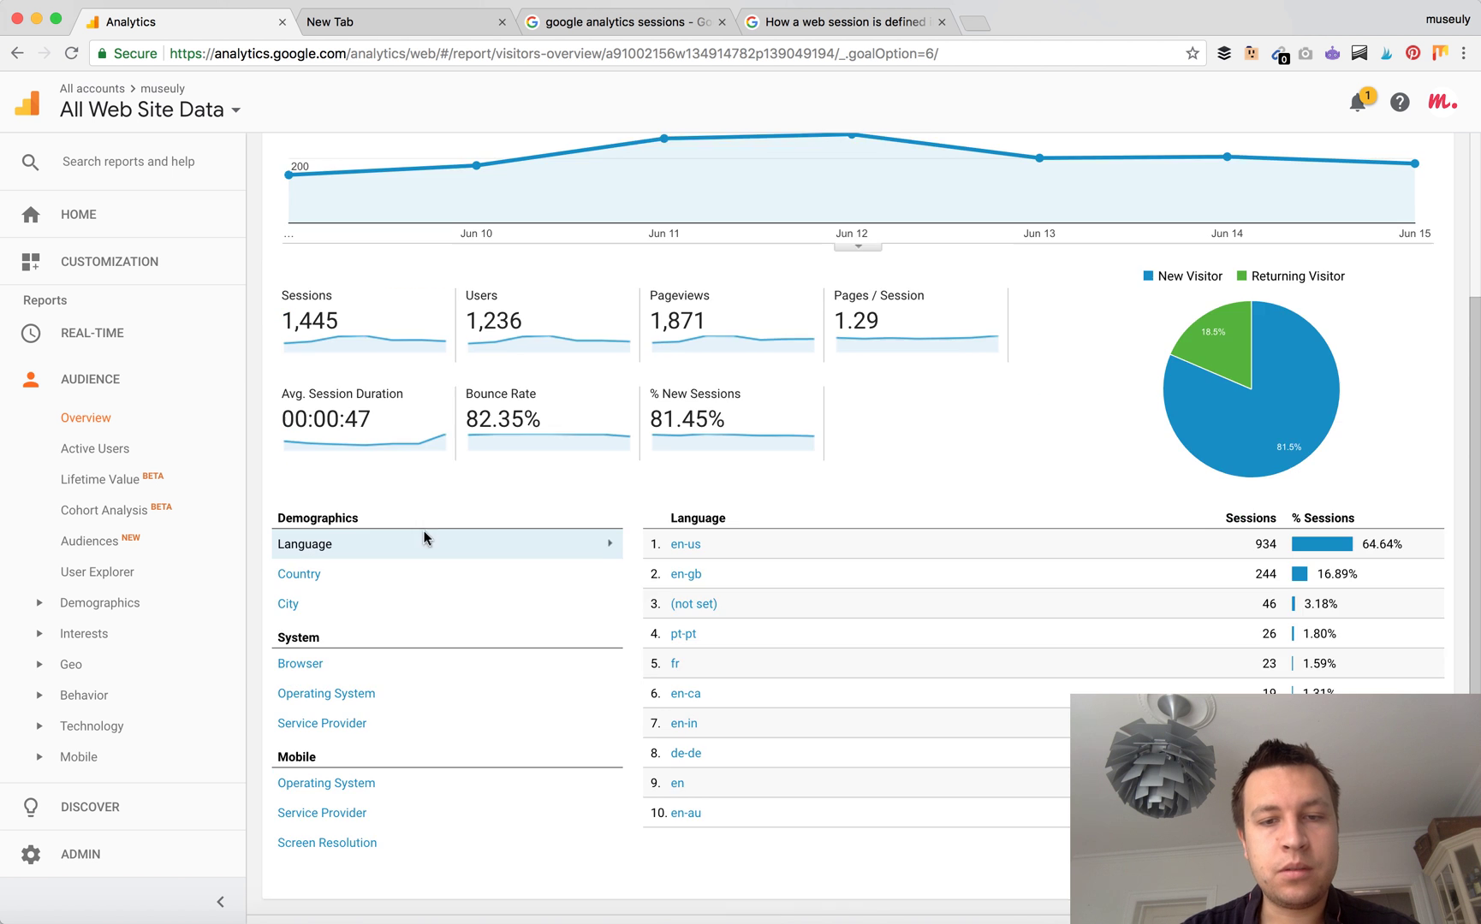
pyautogui.scroll(2, 424, 536)
pyautogui.scroll(1, 424, 537)
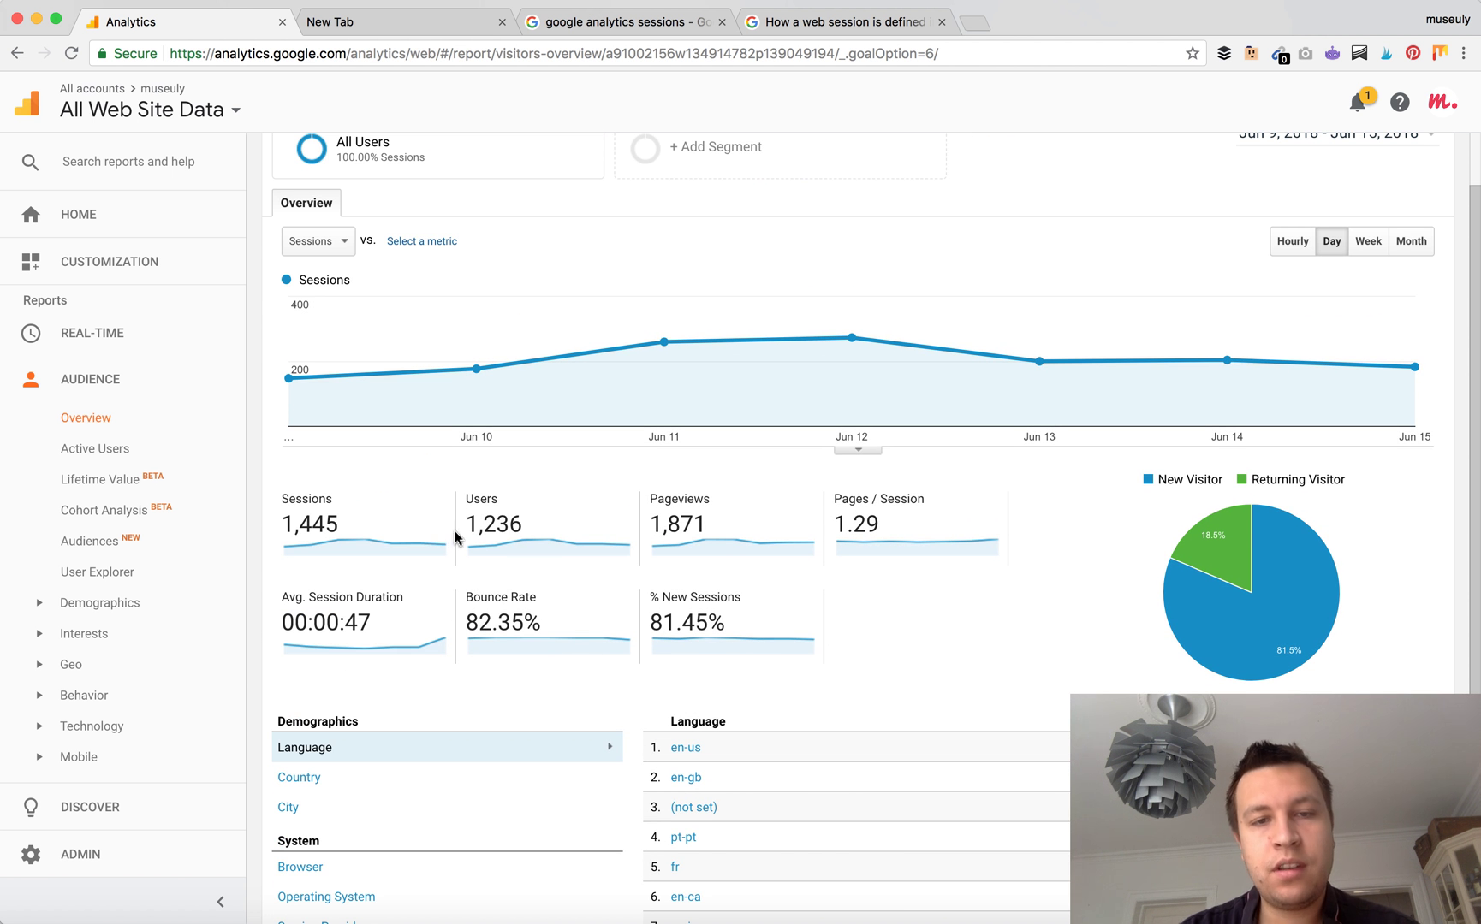
pyautogui.scroll(-1, 455, 536)
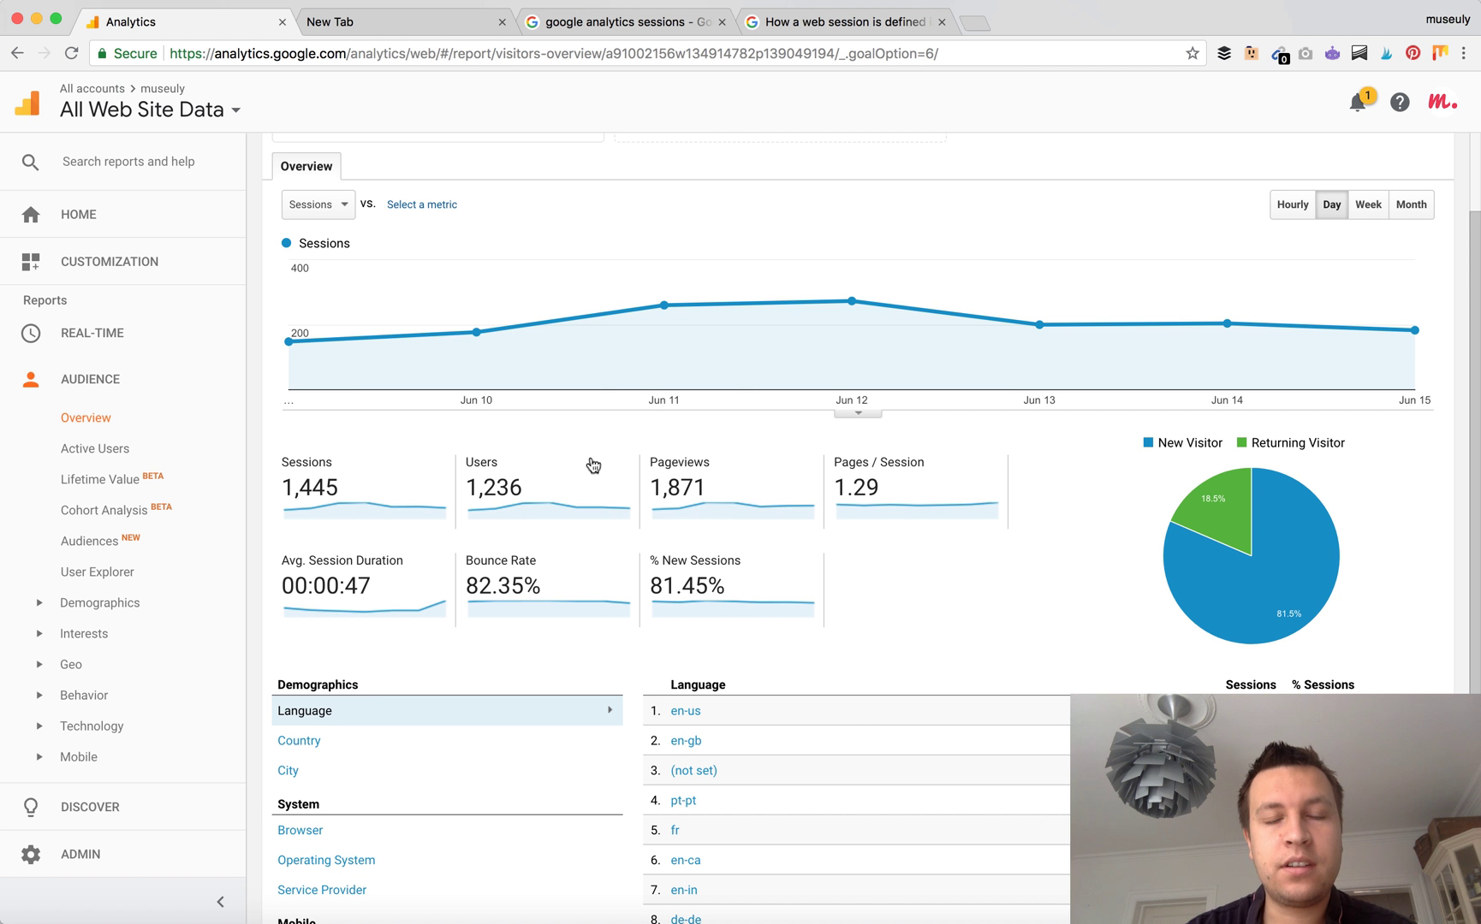
pyautogui.moveTo(590, 467)
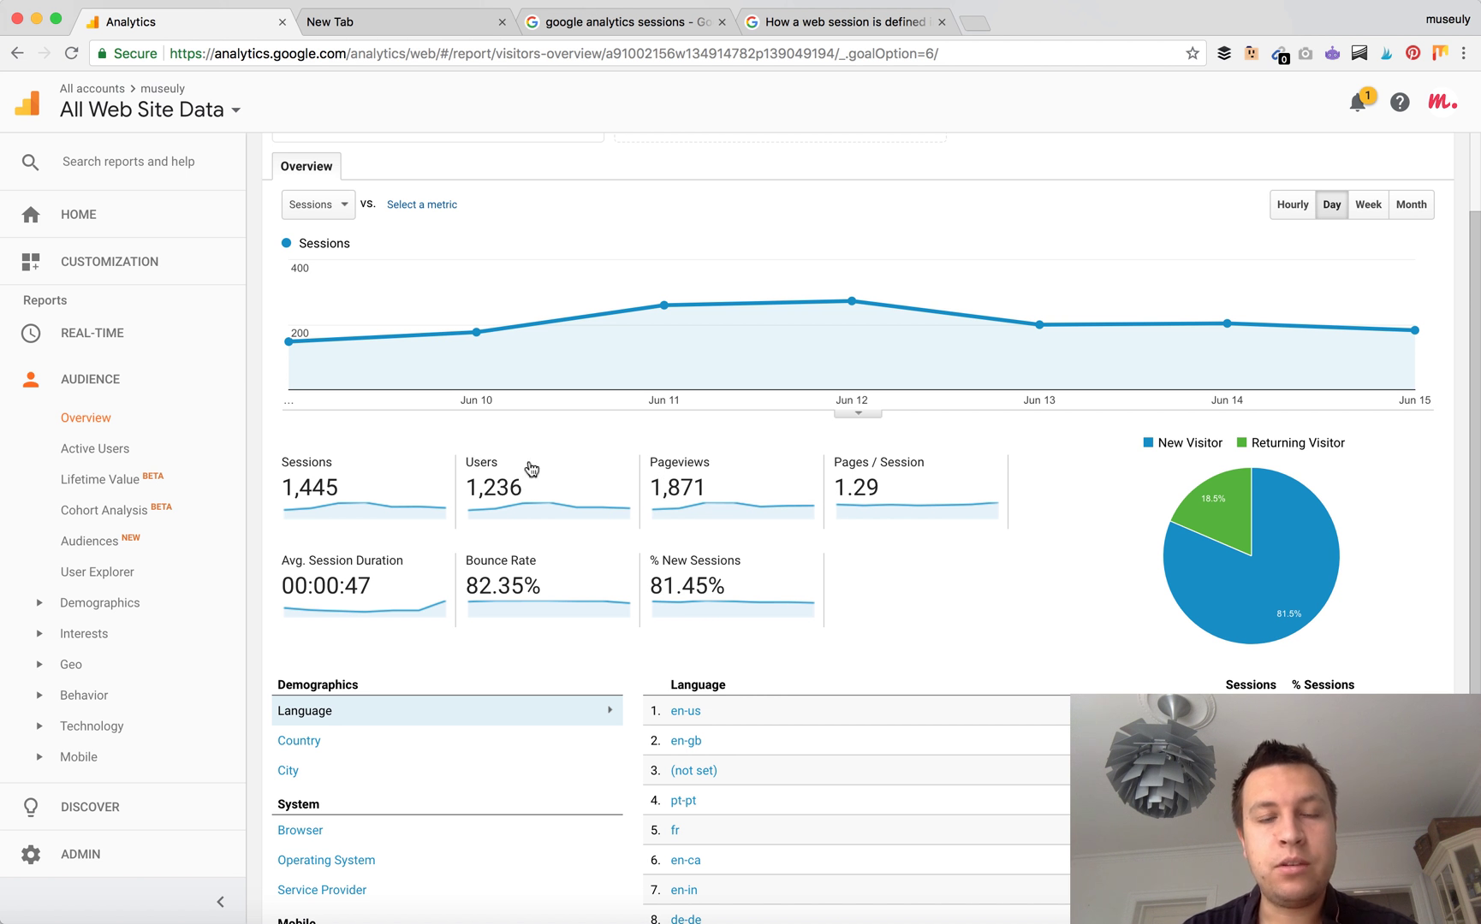
pyautogui.moveTo(486, 483)
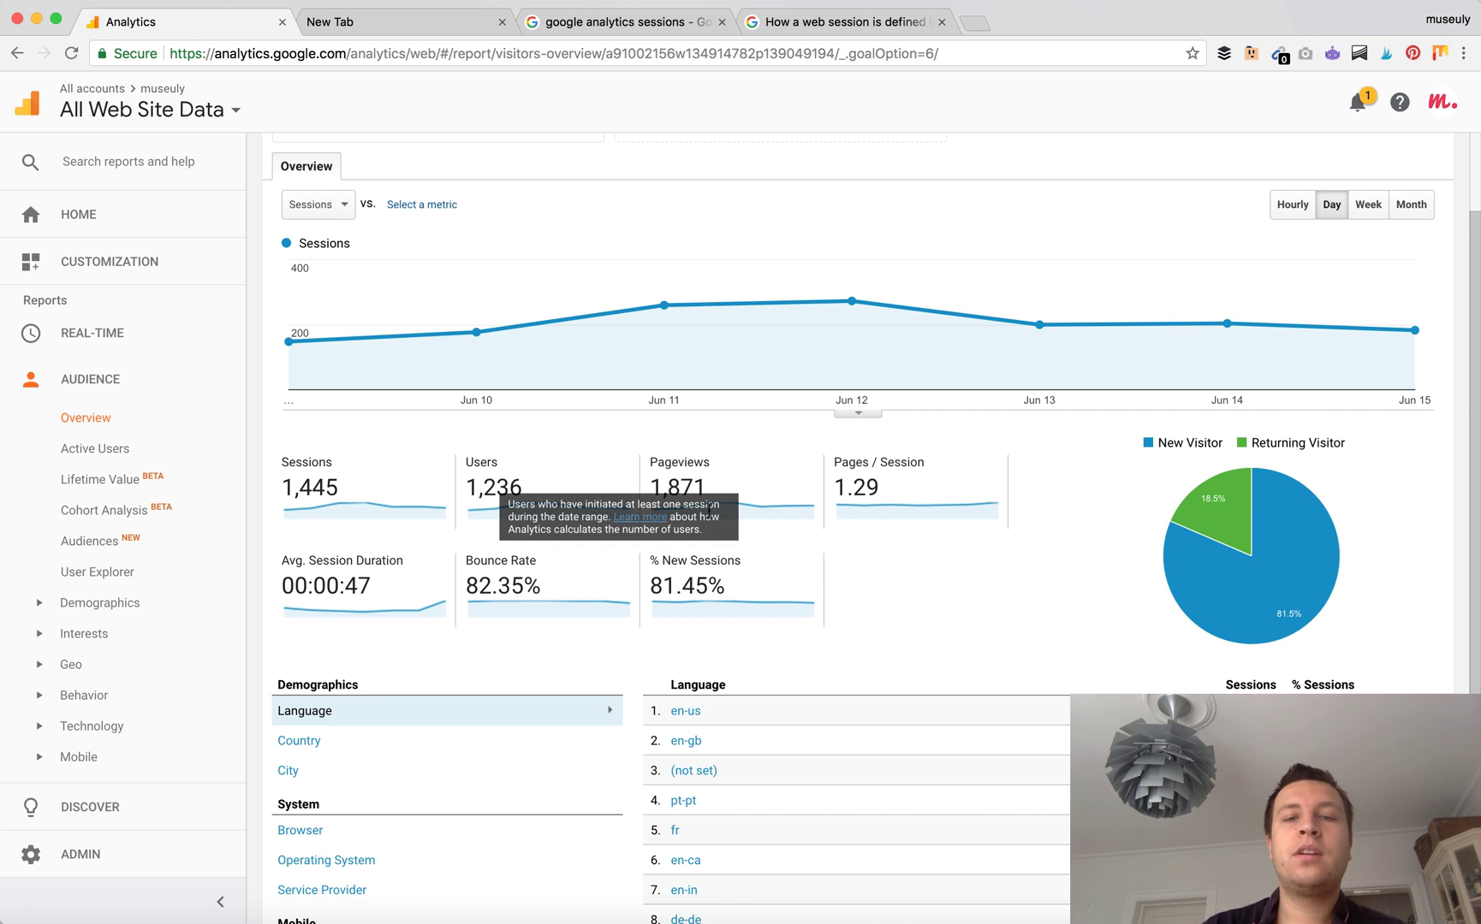
pyautogui.moveTo(715, 466)
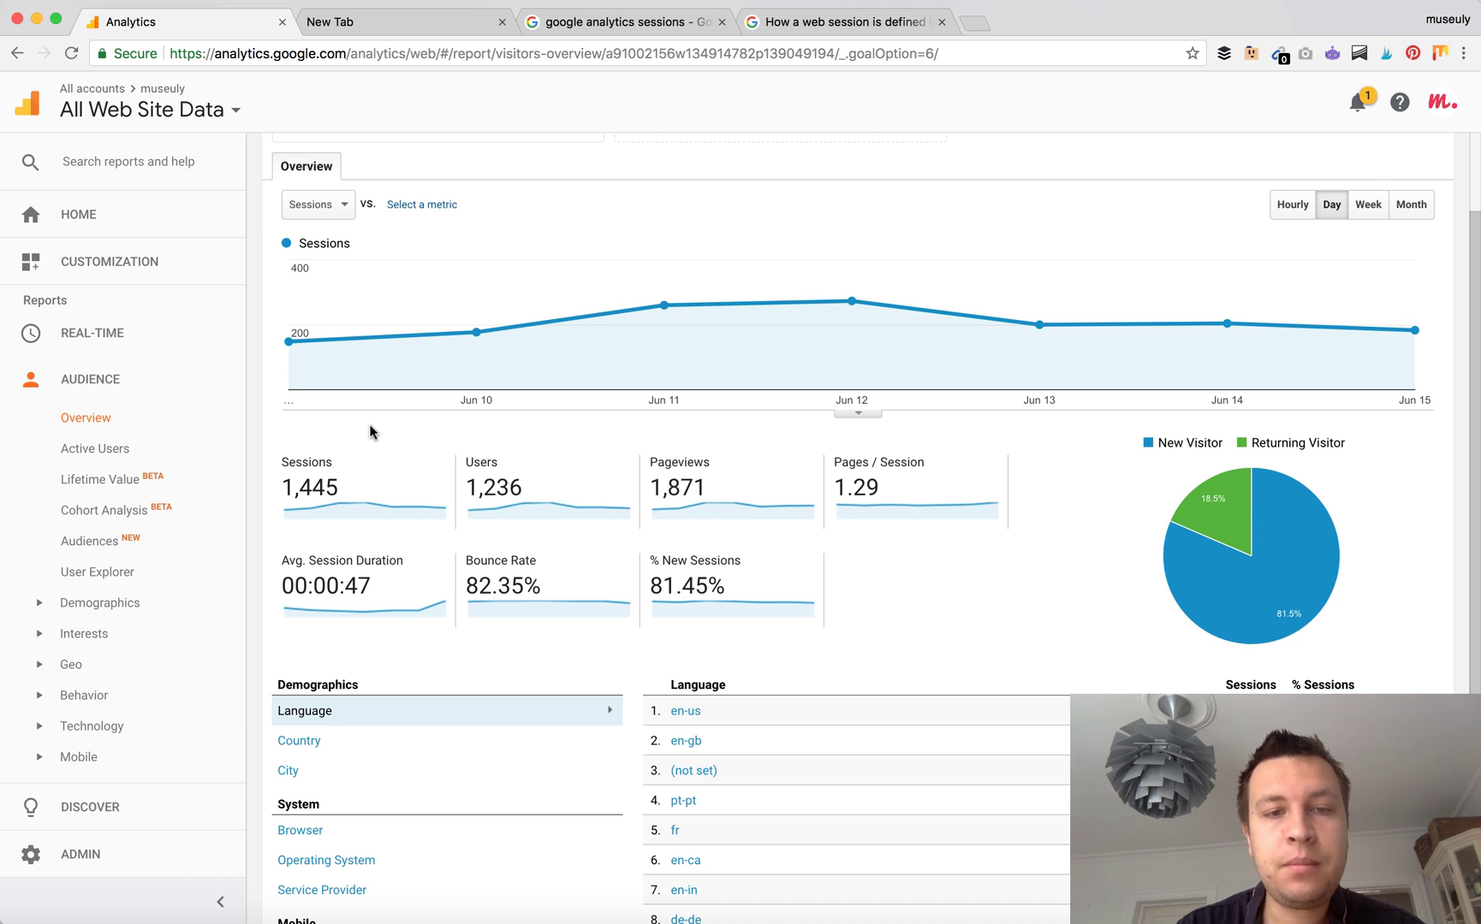
pyautogui.scroll(-1, 372, 432)
pyautogui.scroll(-1, 372, 432)
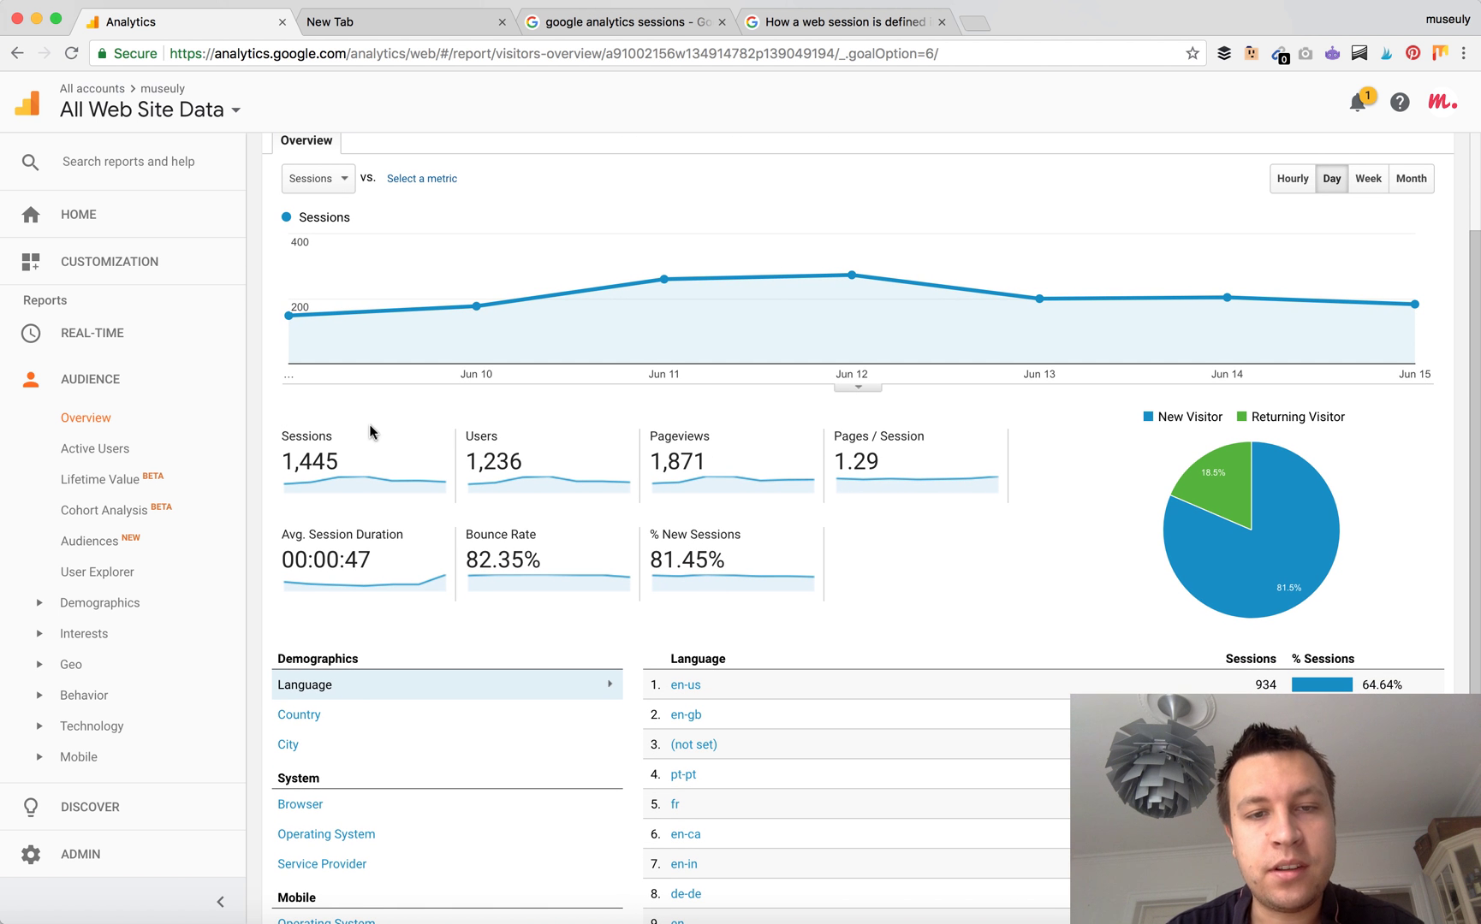
pyautogui.scroll(1, 377, 436)
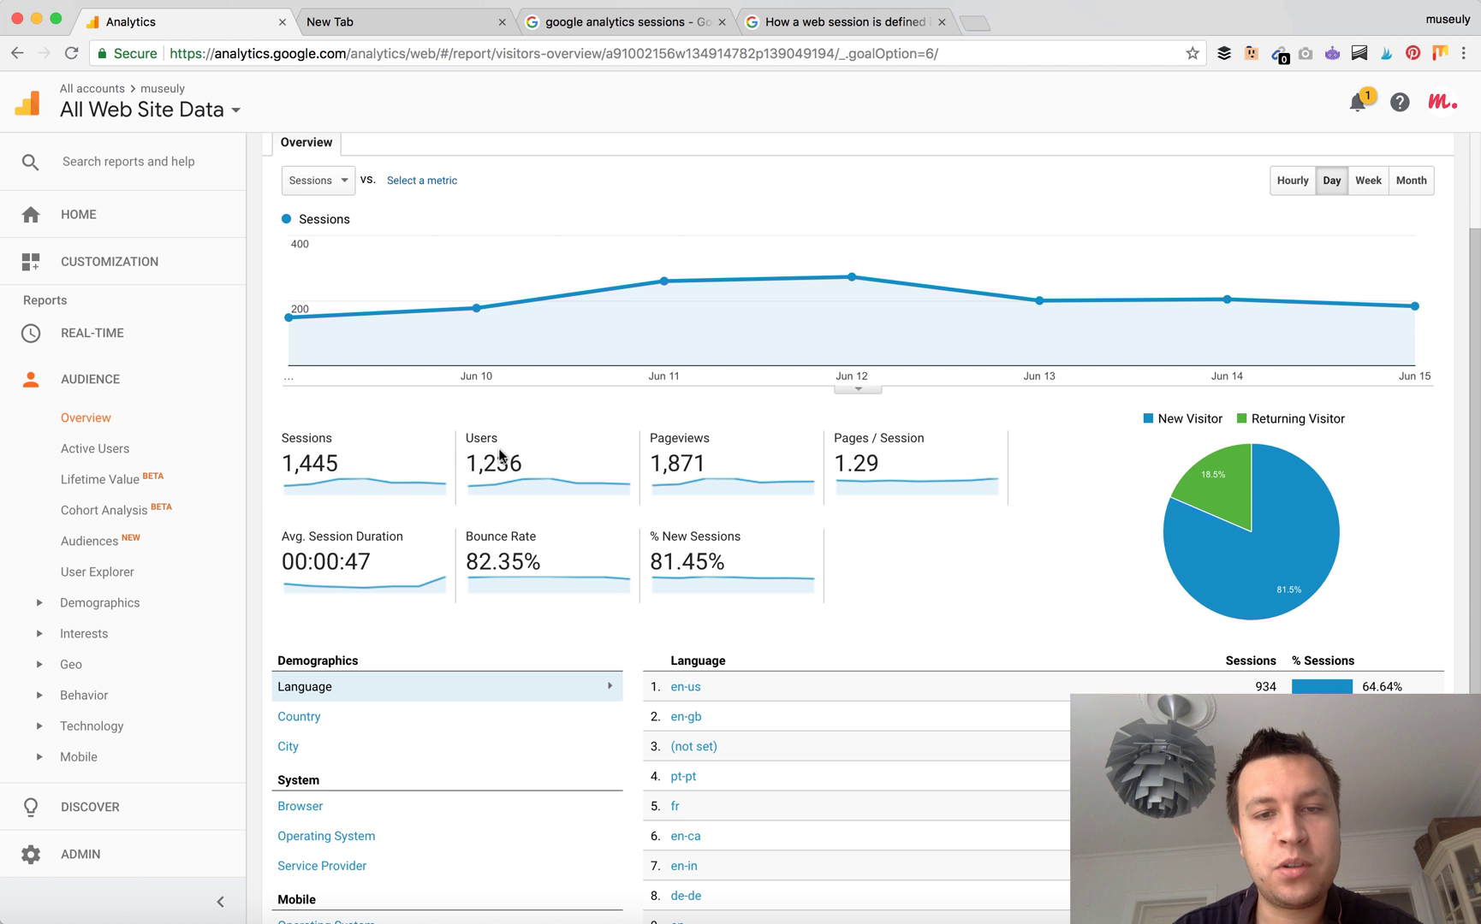